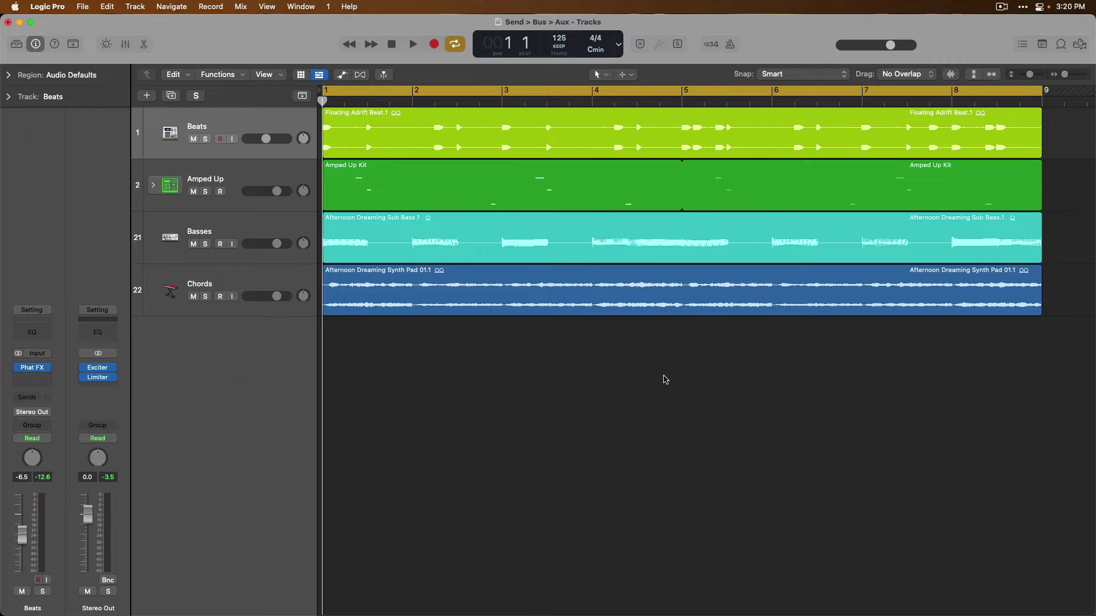
Open the Mixer and show the bus list for the Beats channel's send slot.
{"action": "key", "text": "x"}
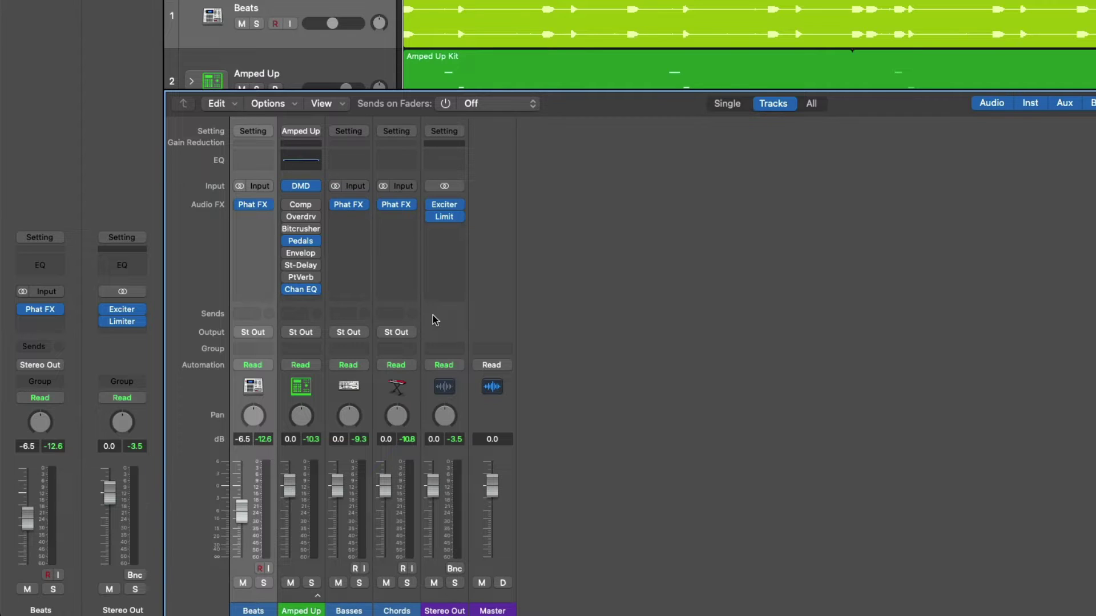
{"action": "left_click", "coordinate": [254, 315]}
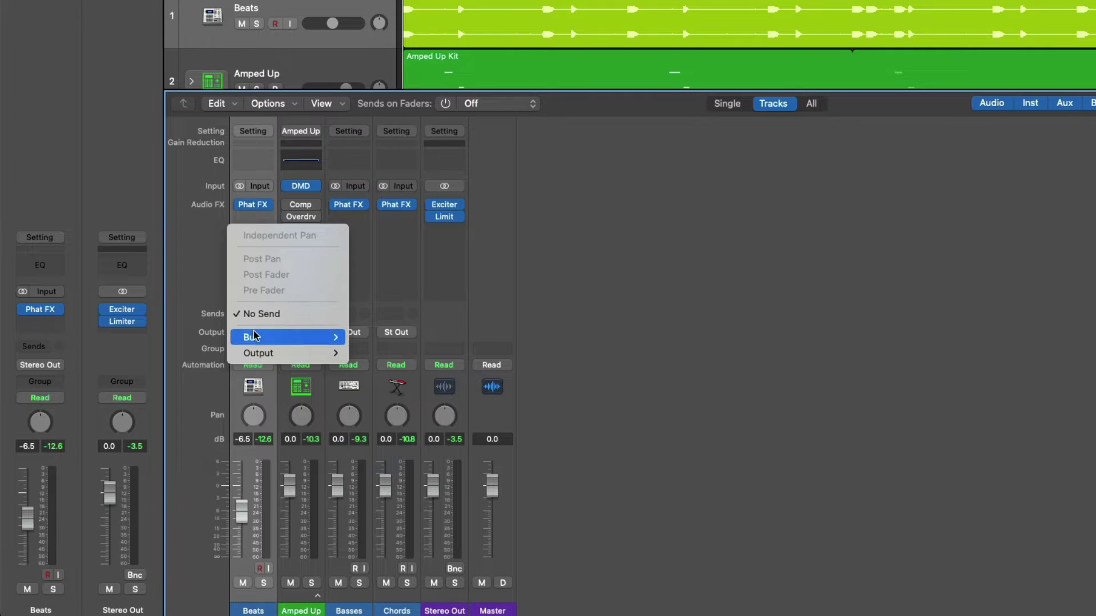
{"action": "mouse_move", "coordinate": [256, 335]}
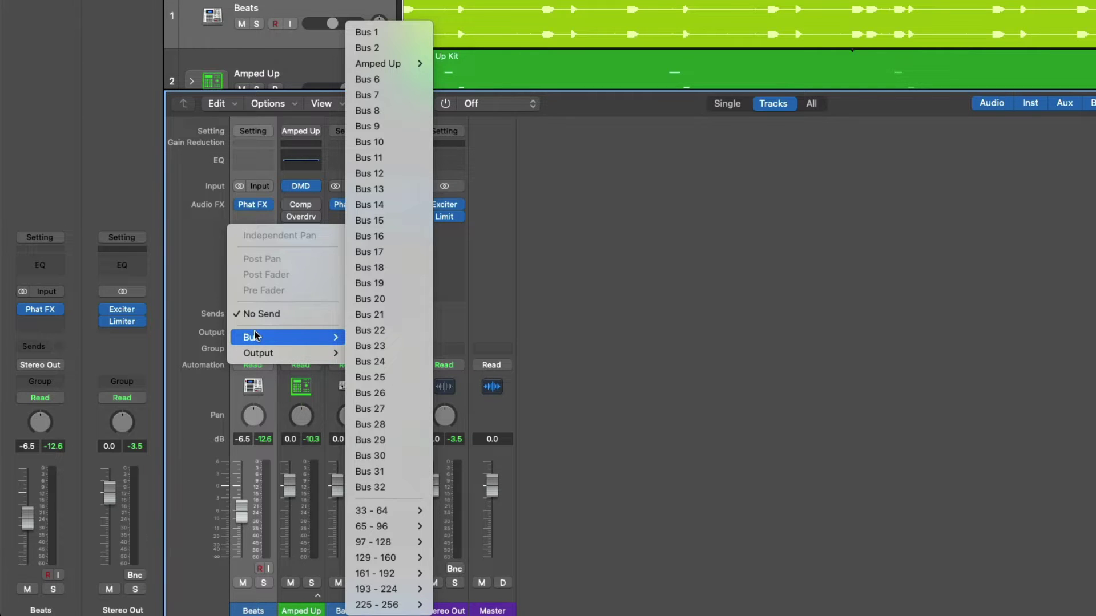
{"action": "mouse_move", "coordinate": [360, 359]}
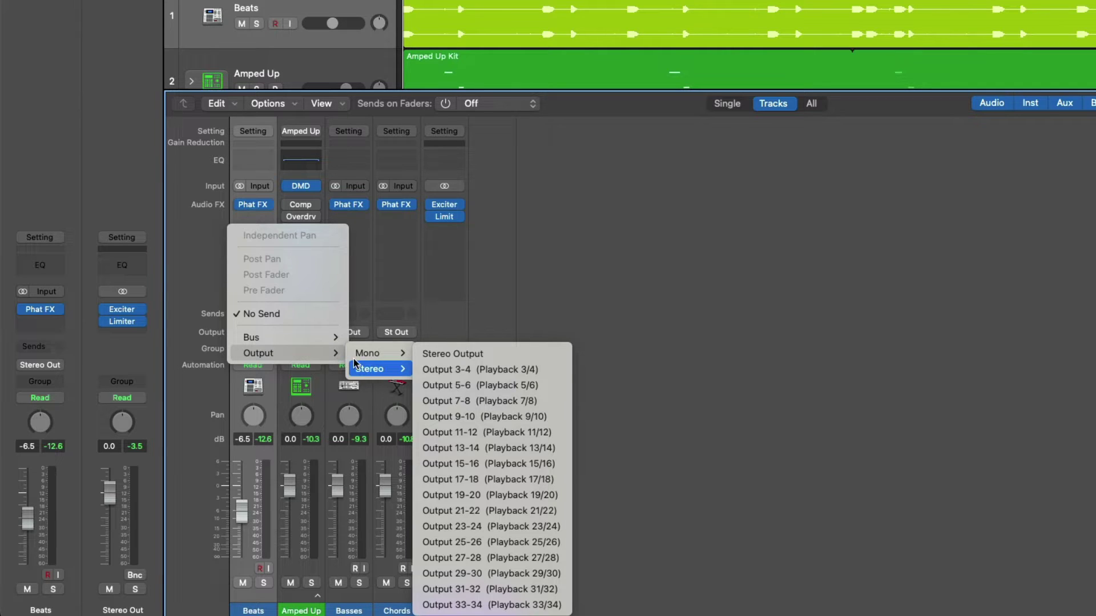
{"action": "mouse_move", "coordinate": [336, 342]}
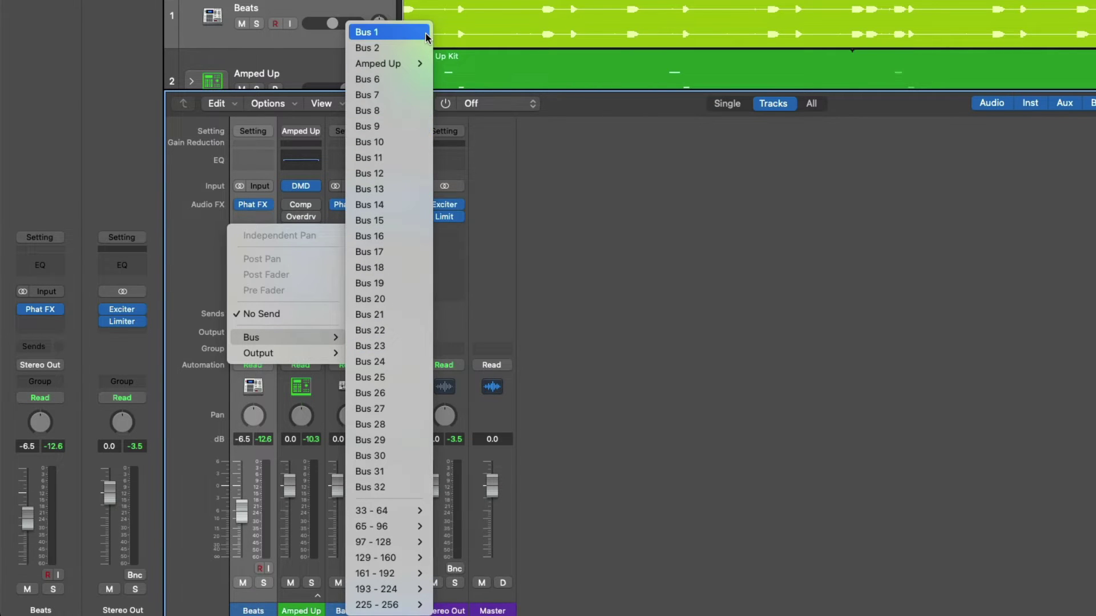
Route the Beats send to Bus 1, which creates the Aux 4 return channel.
{"action": "left_click", "coordinate": [388, 31]}
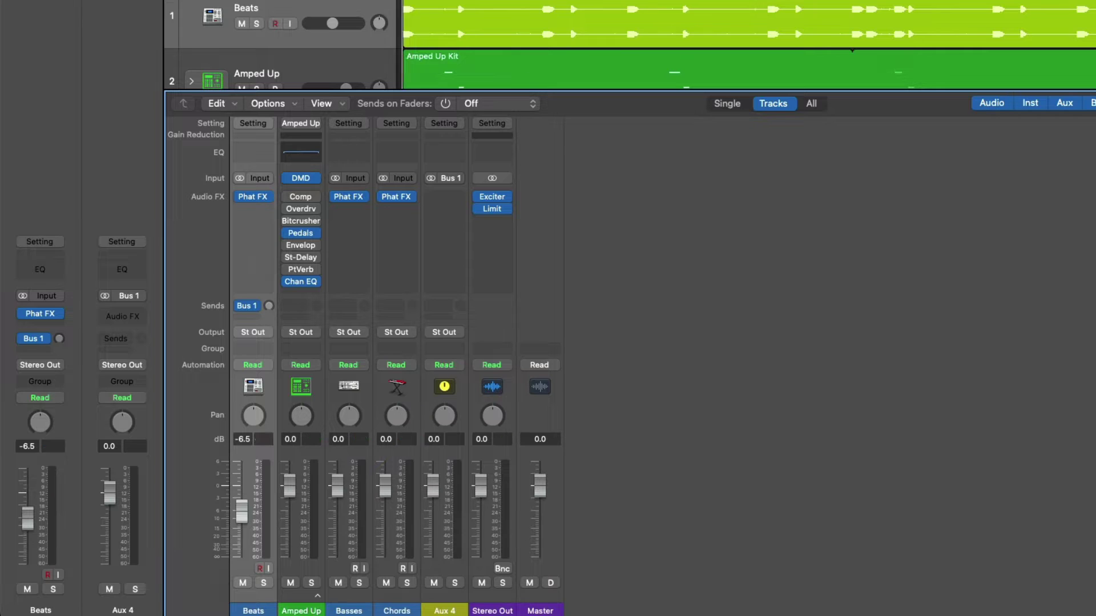
Start playback, lower Amped Up to -4.6 dB, and pan Basses right and Amped Up left.
{"action": "key", "text": "space"}
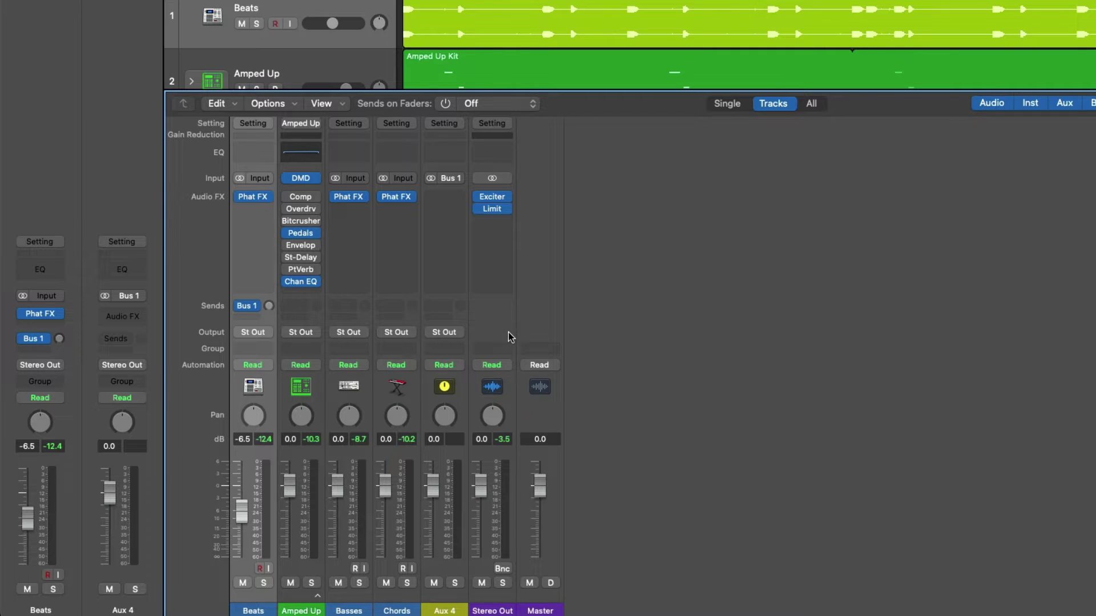
{"action": "left_click_drag", "start_coordinate": [289, 485], "coordinate": [337, 492]}
{"action": "left_click_drag", "start_coordinate": [349, 416], "coordinate": [301, 434]}
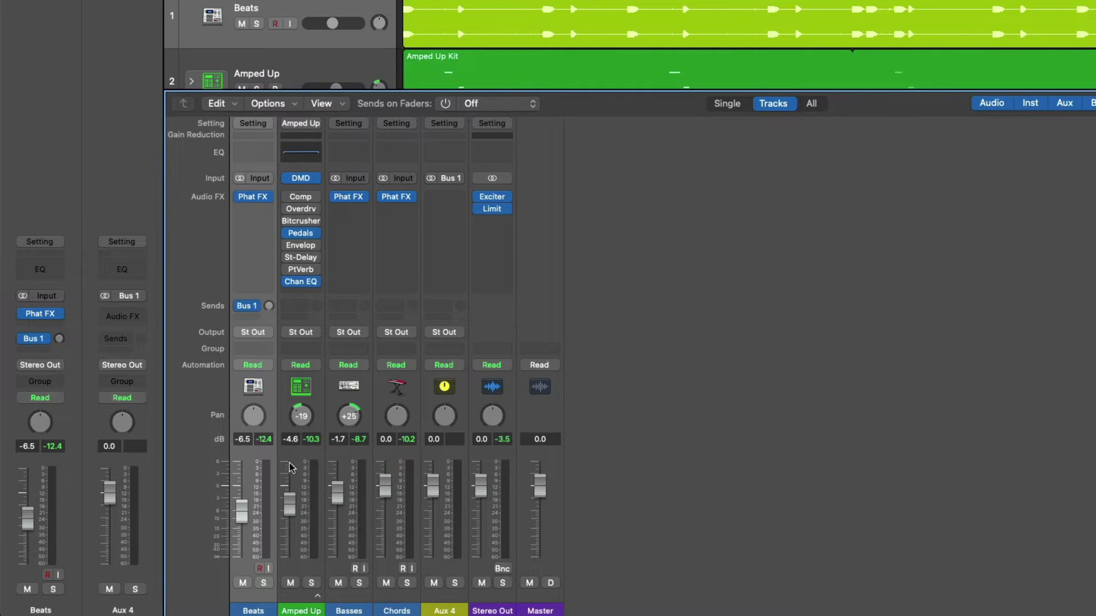
Insert a Limiter after Phat FX on Beats, then recentre the Basses and Amped Up pans.
{"action": "left_click", "coordinate": [252, 234]}
{"action": "mouse_move", "coordinate": [263, 288]}
{"action": "left_click", "coordinate": [372, 289]}
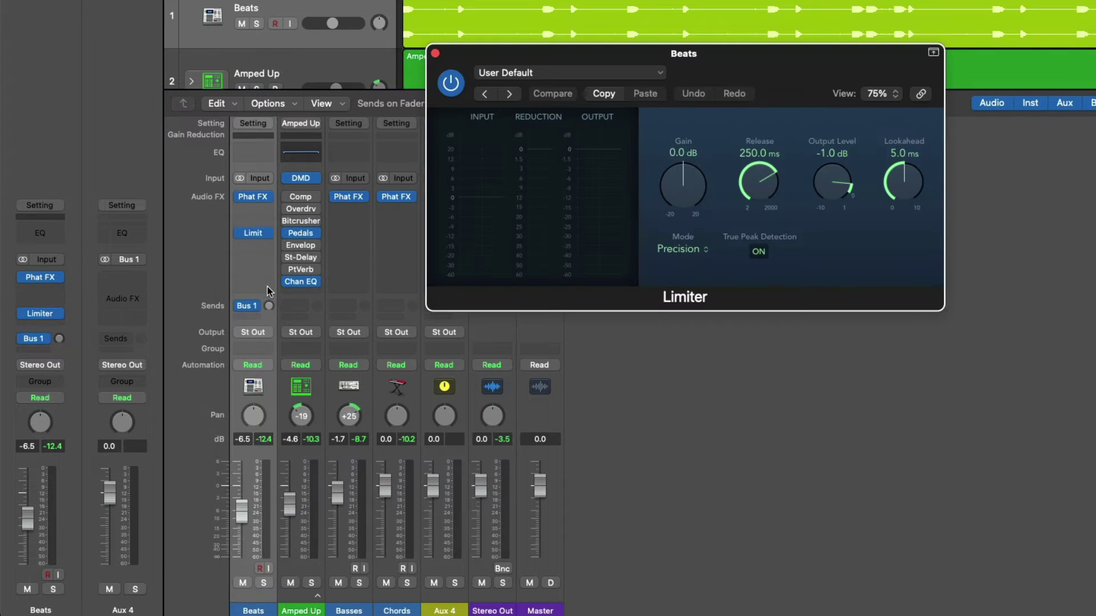
{"action": "left_click", "coordinate": [434, 52]}
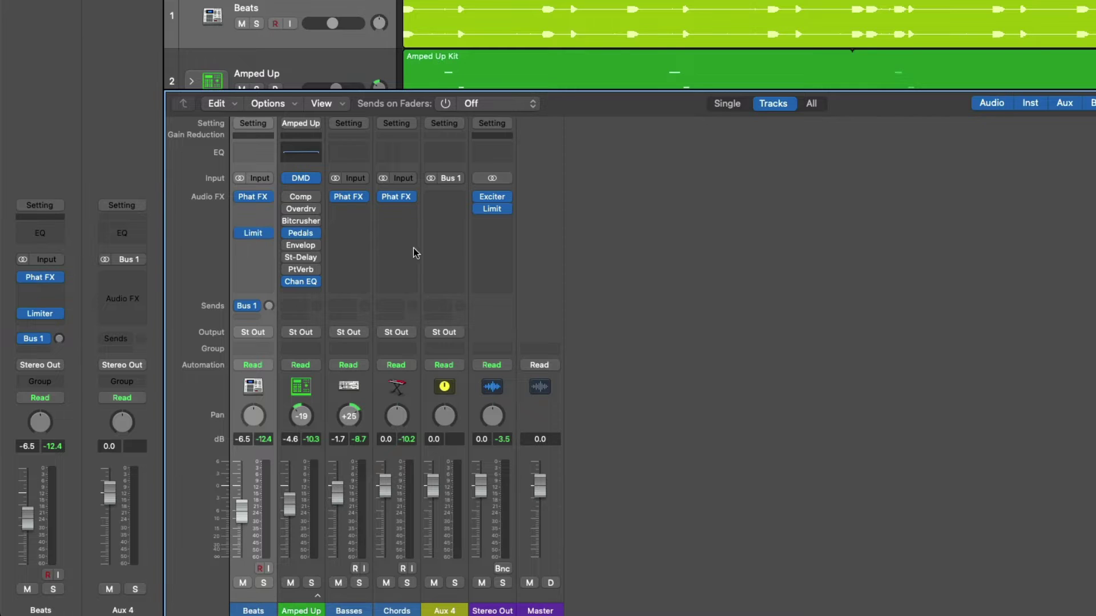
{"action": "left_click", "coordinate": [348, 416], "text": "alt"}
{"action": "left_click", "coordinate": [301, 416], "text": "alt"}
Reset the Amped Up and Basses faders to 0.0 dB.
{"action": "left_click", "coordinate": [289, 505], "text": "alt"}
{"action": "left_click", "coordinate": [338, 495], "text": "alt"}
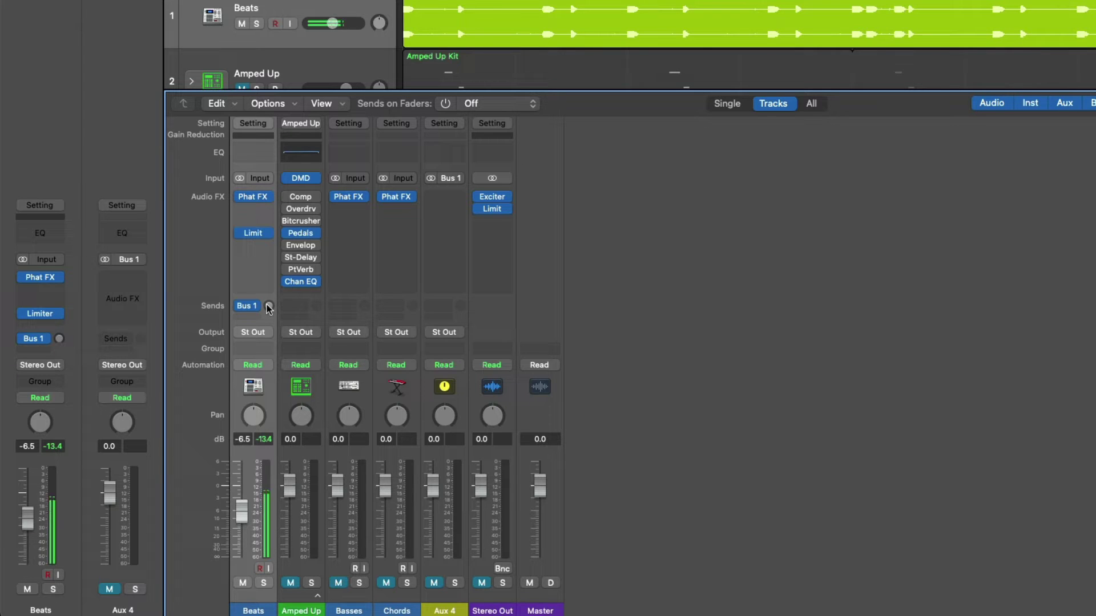
Set the Beats Bus 1 send to about -13.9, unmute Aux 4 and Stereo Out, and solo Aux 4.
{"action": "left_click_drag", "start_coordinate": [269, 307], "coordinate": [268, 303]}
{"action": "left_click", "coordinate": [433, 583]}
{"action": "left_click_drag", "start_coordinate": [268, 306], "coordinate": [269, 332]}
{"action": "left_click_drag", "start_coordinate": [267, 291], "coordinate": [270, 247]}
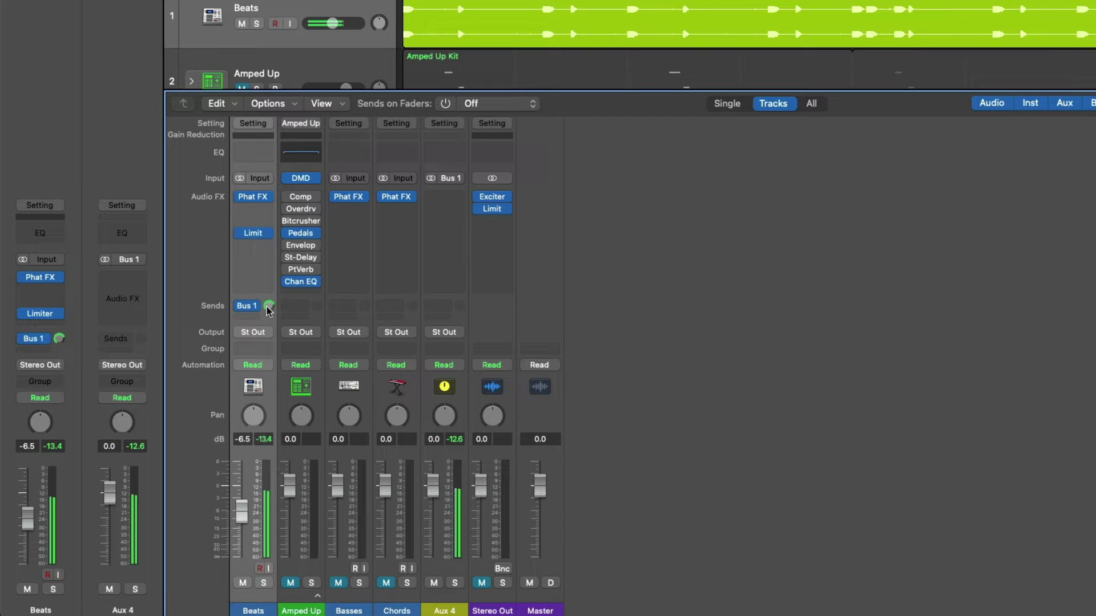
{"action": "left_click_drag", "start_coordinate": [268, 306], "coordinate": [268, 317]}
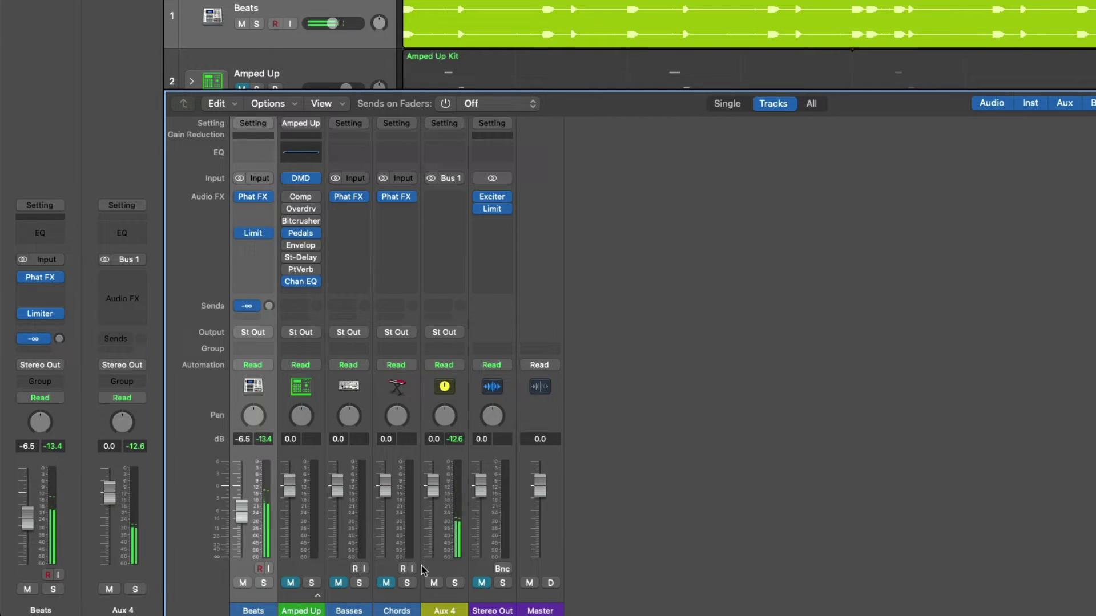
{"action": "left_click", "coordinate": [482, 583]}
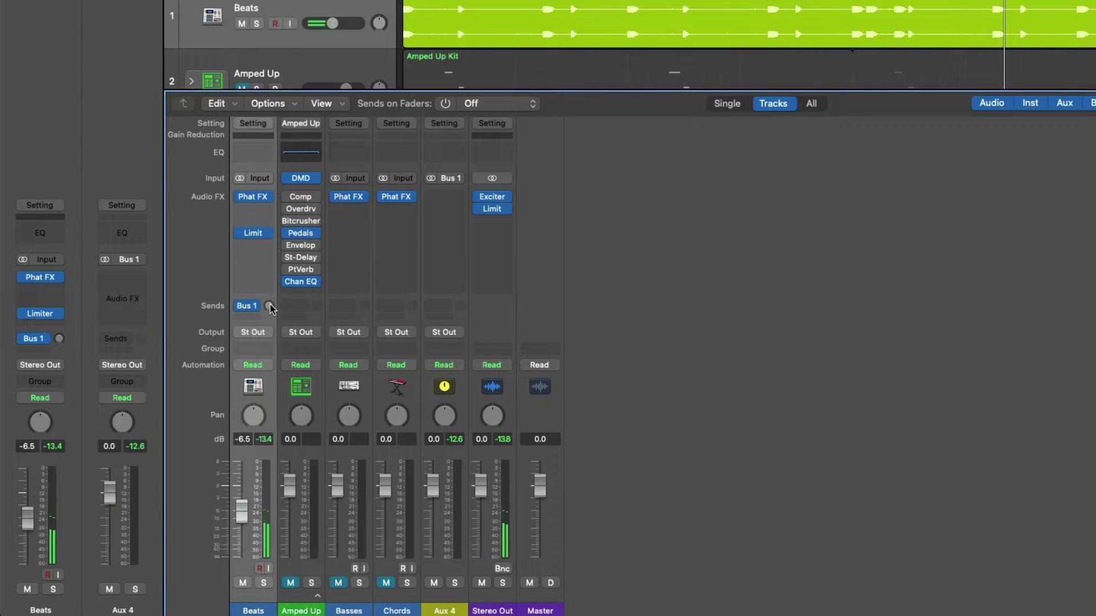
{"action": "left_click", "coordinate": [456, 583]}
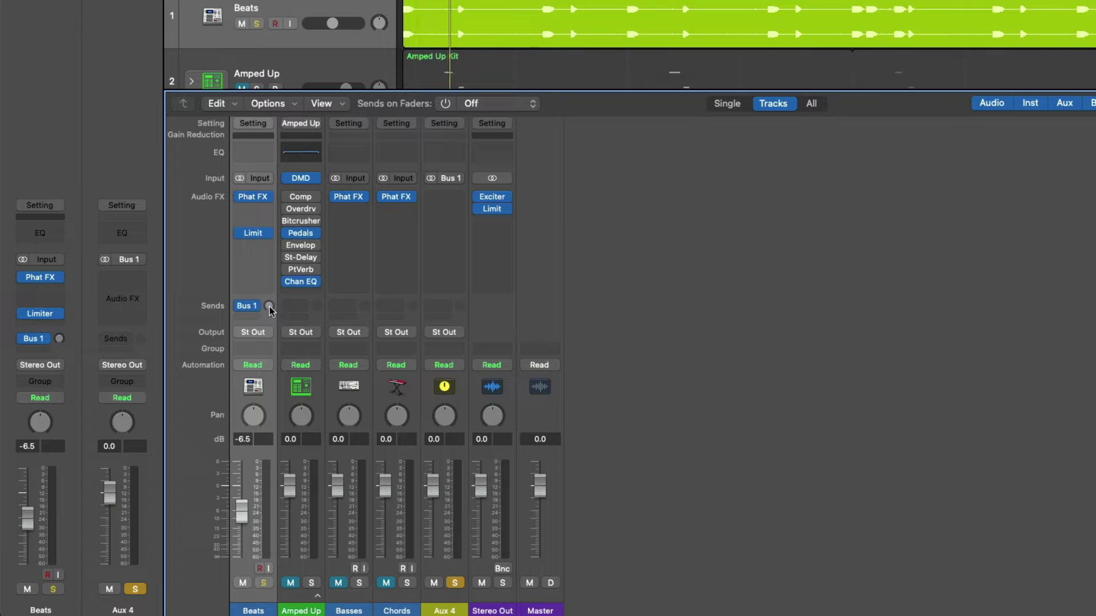
Lower the Beats send to -34.8, clear the mutes, and bypass the Bus 1 send.
{"action": "left_click_drag", "start_coordinate": [269, 307], "coordinate": [268, 263]}
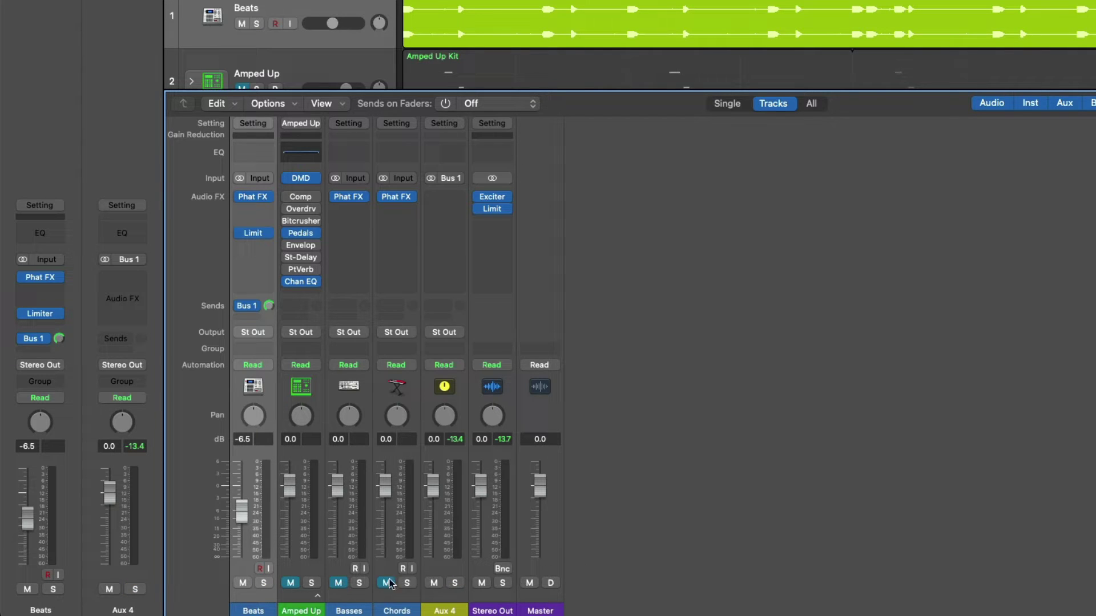
{"action": "left_click", "coordinate": [310, 583]}
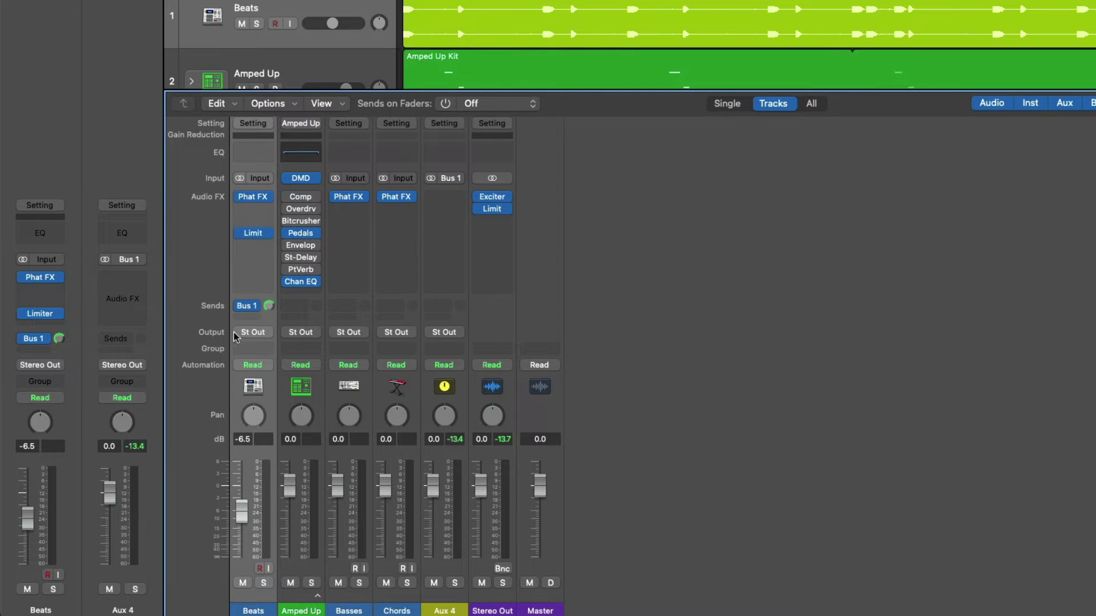
{"action": "left_click", "coordinate": [238, 306]}
Add a stereo ChromaVerb to an empty Beats Audio FX slot.
{"action": "left_click", "coordinate": [266, 290]}
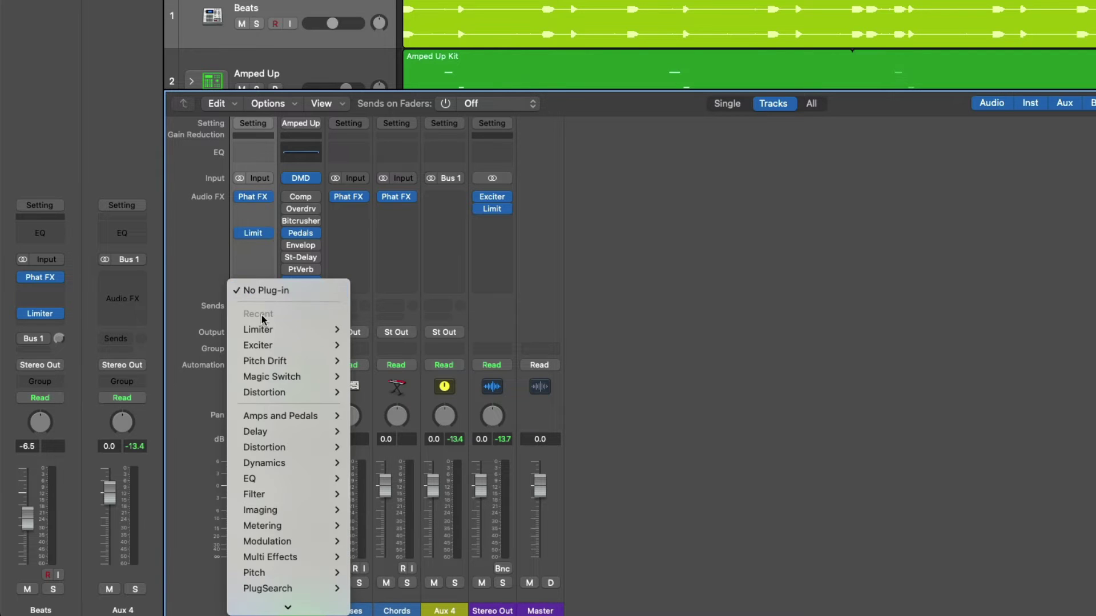
{"action": "scroll", "coordinate": [275, 504], "scroll_direction": "down", "scroll_amount": 2}
{"action": "scroll", "coordinate": [276, 504], "scroll_direction": "down", "scroll_amount": 2}
{"action": "mouse_move", "coordinate": [286, 541]}
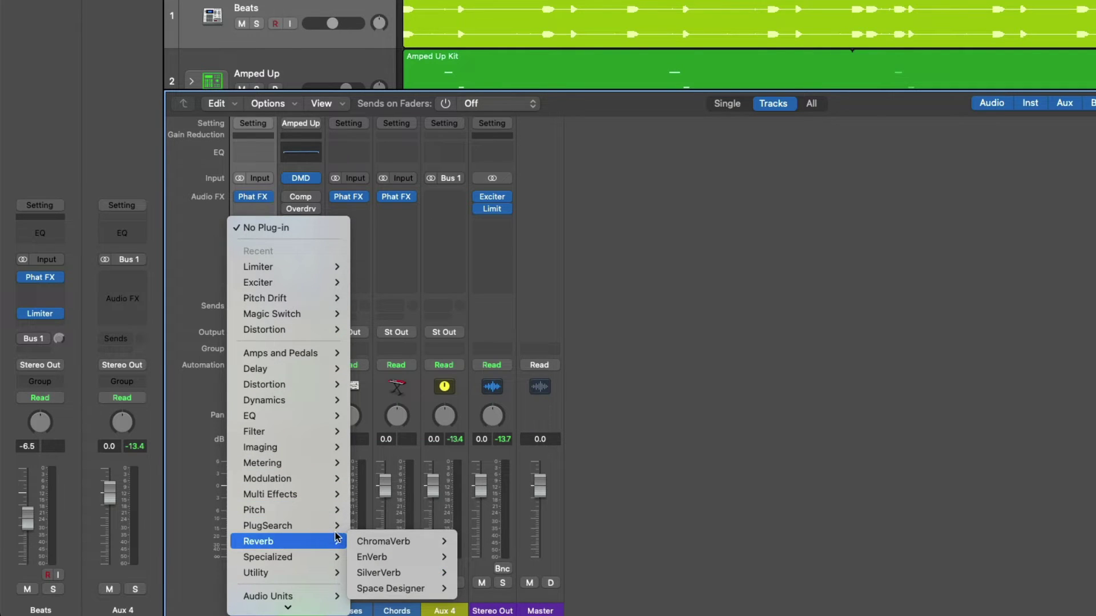
{"action": "mouse_move", "coordinate": [357, 539]}
{"action": "left_click", "coordinate": [477, 542]}
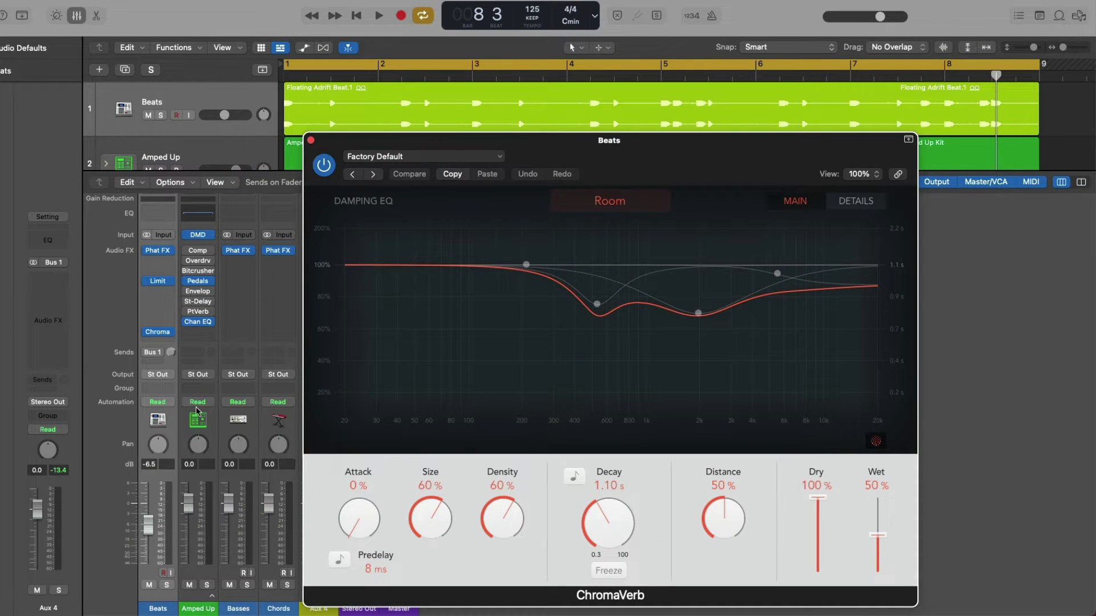
Copy the ChromaVerb onto the Amped Up channel and audition the project.
{"action": "mouse_move", "coordinate": [173, 335]}
{"action": "left_click_drag", "start_coordinate": [173, 335], "coordinate": [276, 336]}
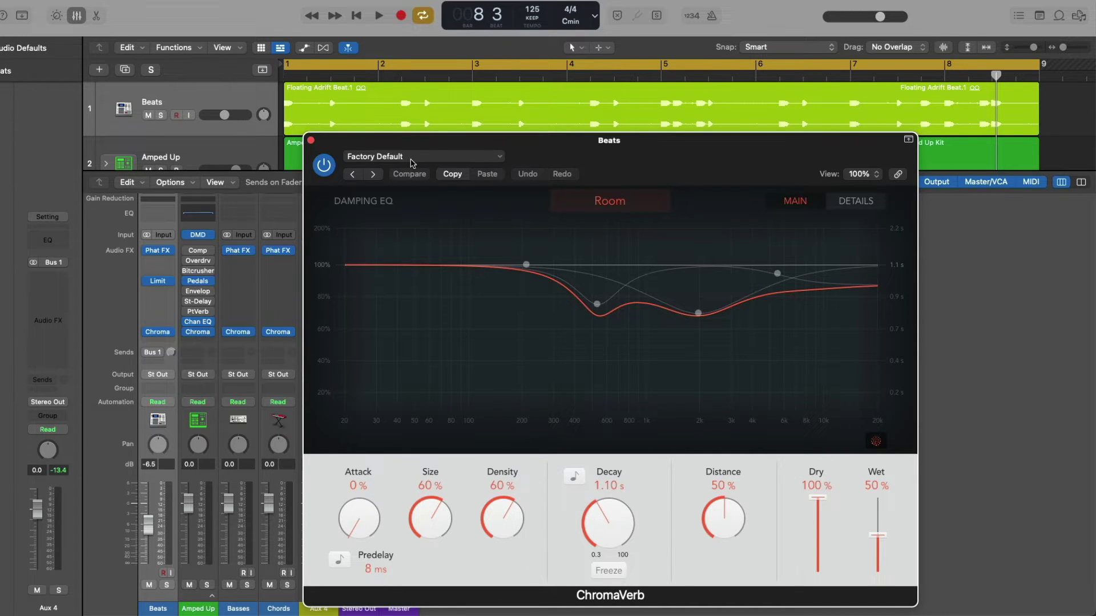
{"action": "left_click_drag", "start_coordinate": [423, 143], "coordinate": [590, 138]}
{"action": "key", "text": "space"}
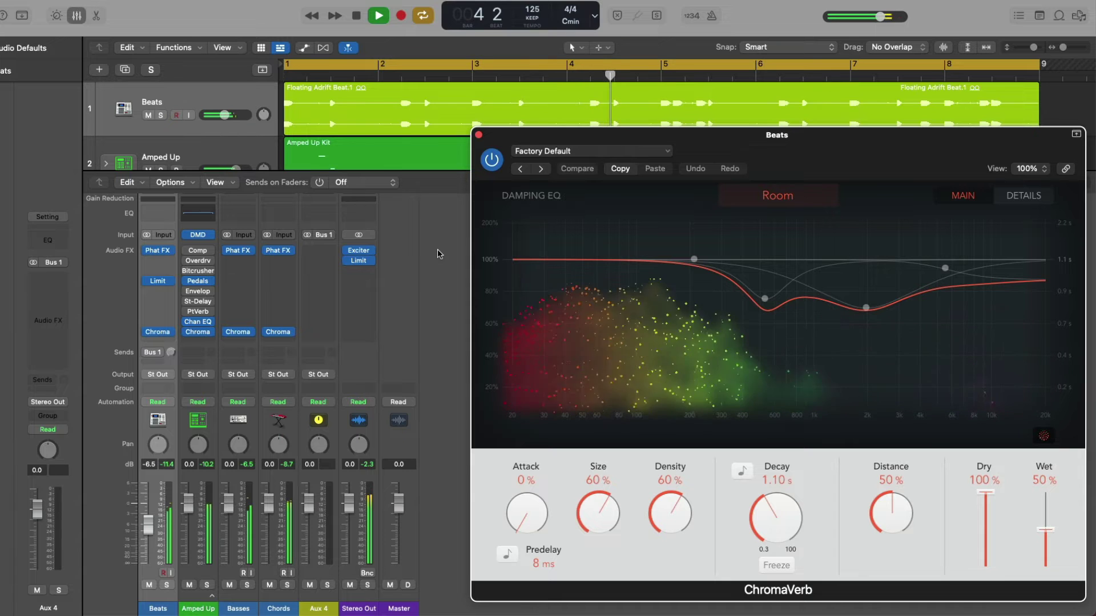
{"action": "key", "text": "space"}
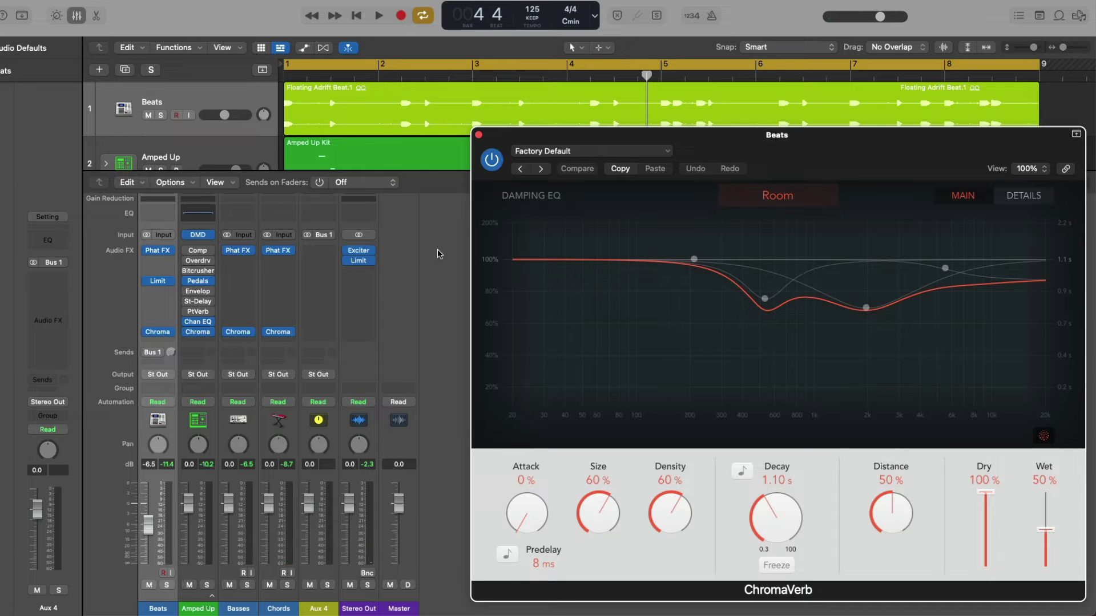
Load the Drums Ambience preset in the Beats ChromaVerb and copy its settings.
{"action": "left_click", "coordinate": [541, 153]}
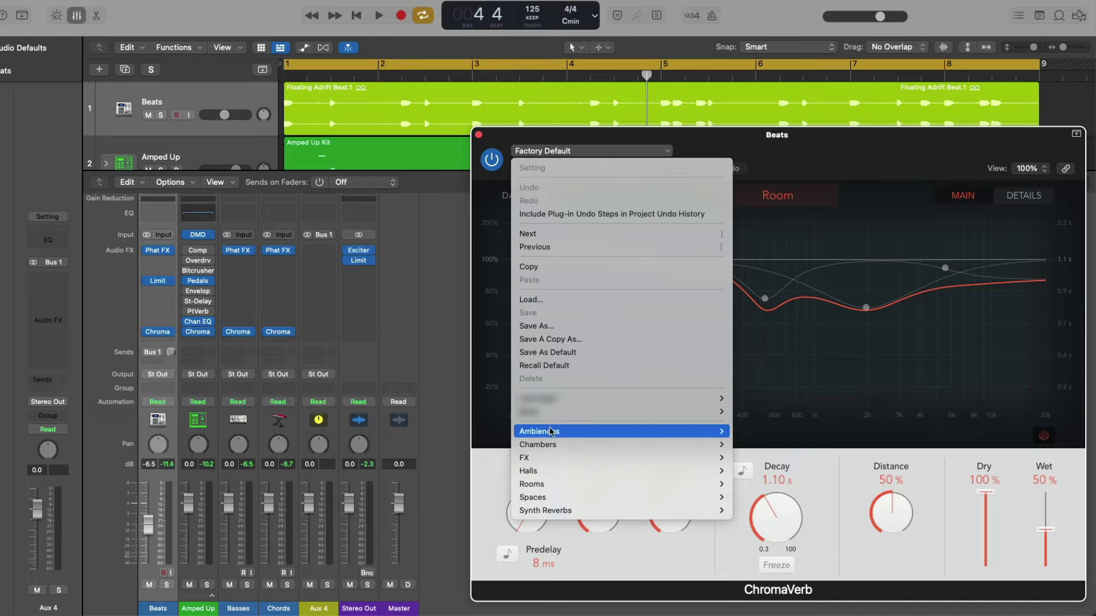
{"action": "mouse_move", "coordinate": [658, 434]}
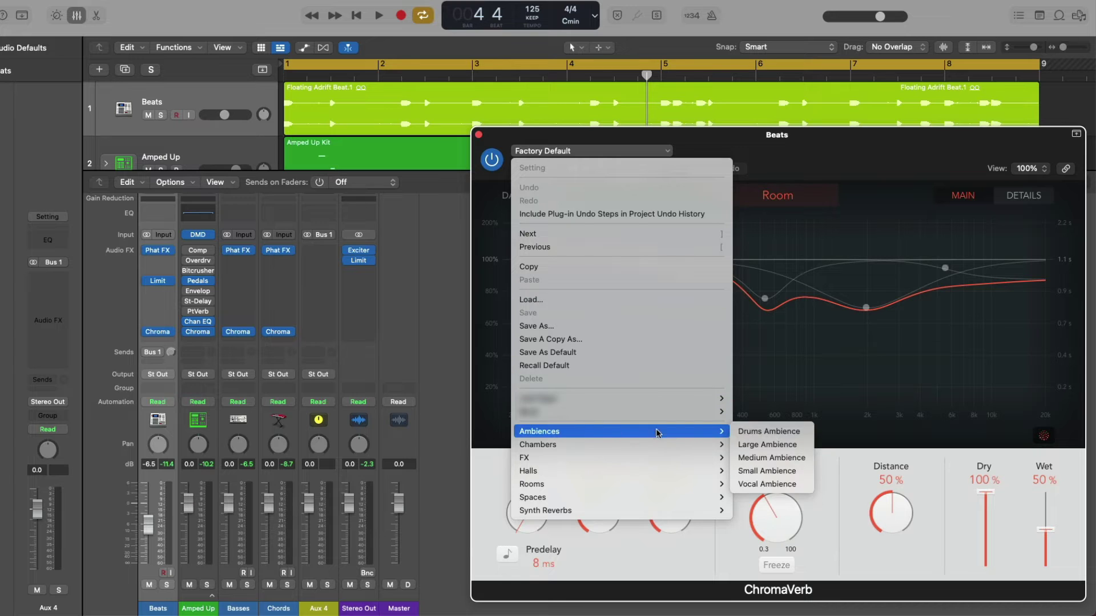
{"action": "left_click", "coordinate": [738, 432]}
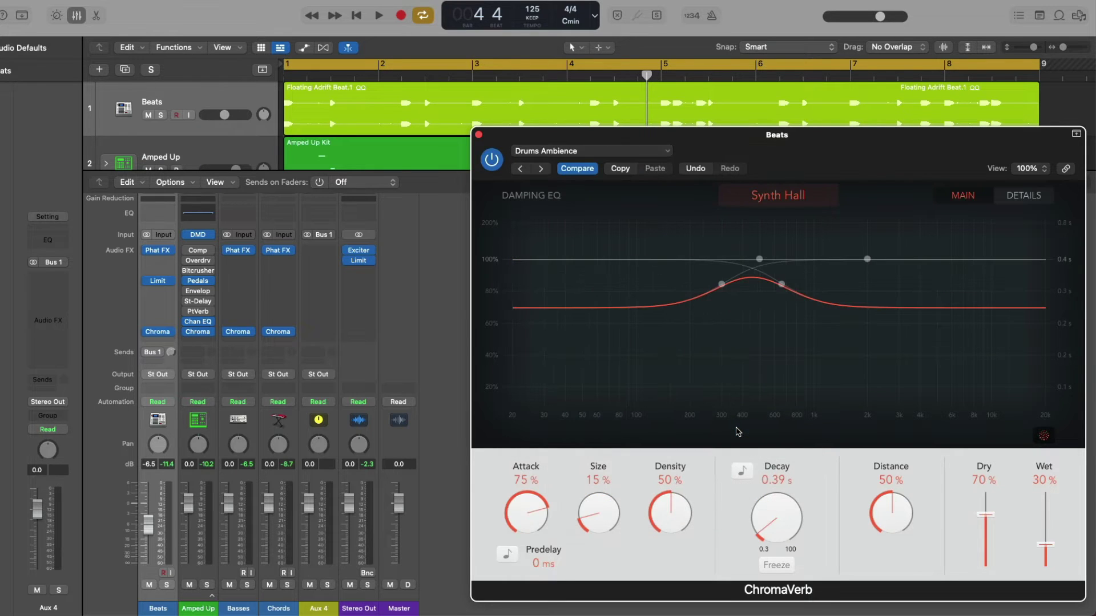
{"action": "left_click", "coordinate": [620, 169]}
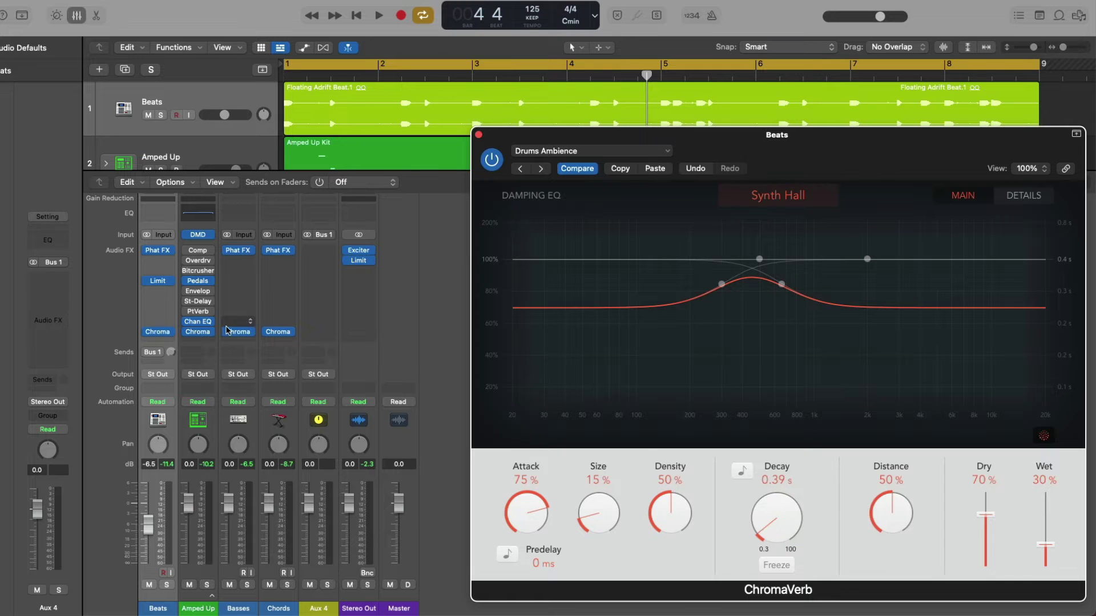
Paste the copied reverb settings into the Amped Up, Basses and Chords ChromaVerbs.
{"action": "left_click", "coordinate": [201, 334]}
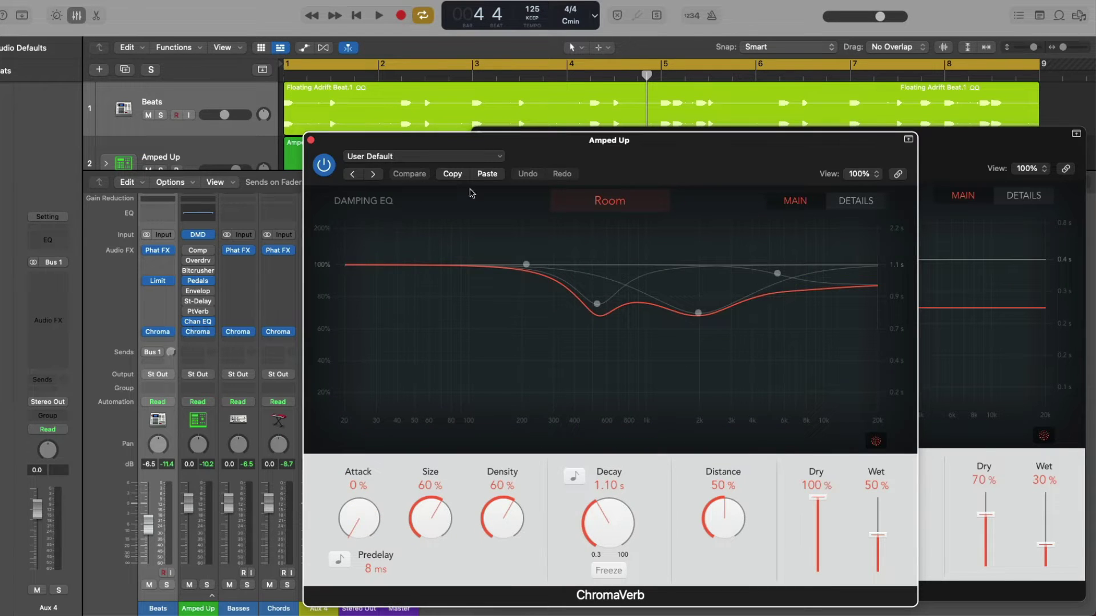
{"action": "left_click", "coordinate": [485, 174]}
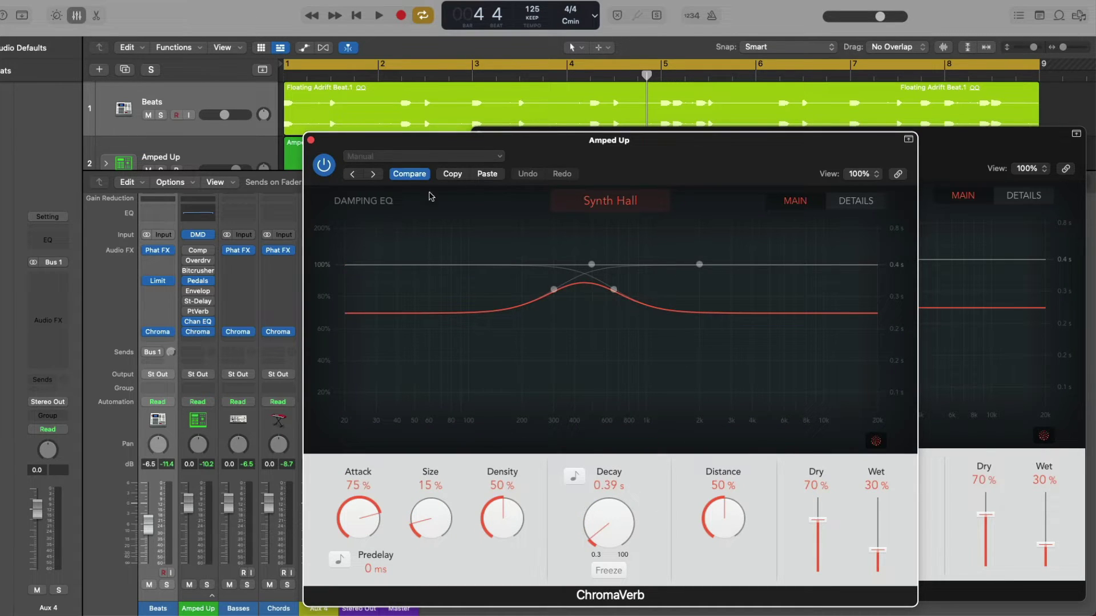
{"action": "left_click", "coordinate": [242, 334]}
{"action": "left_click", "coordinate": [498, 186]}
{"action": "left_click", "coordinate": [278, 332]}
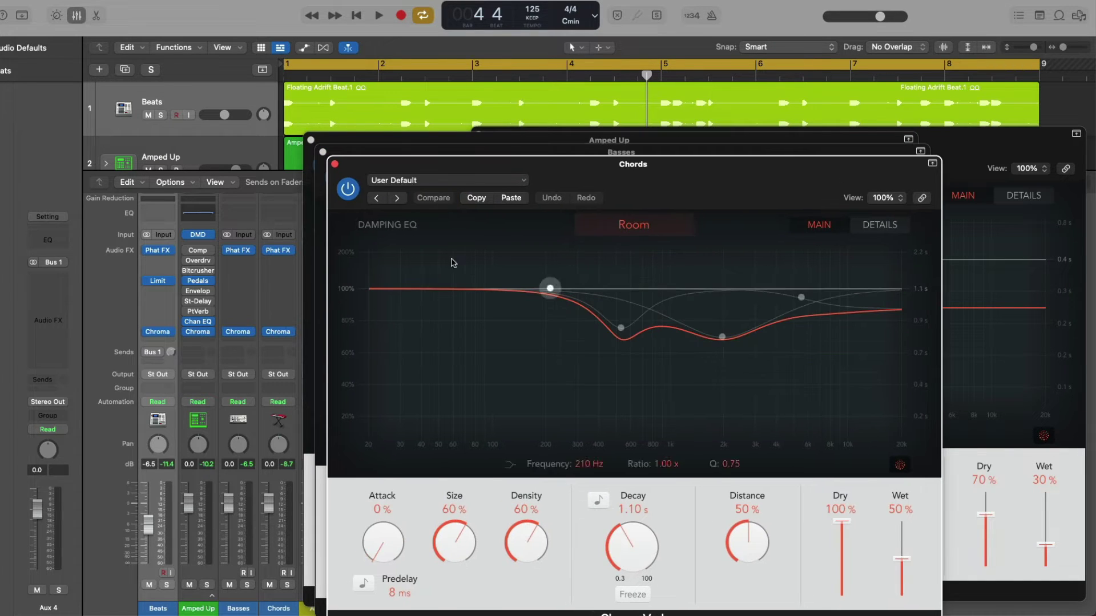
{"action": "left_click", "coordinate": [511, 199]}
Audition playback, lengthen the Chords reverb decay, and bring the Basses and Beats reverbs forward.
{"action": "key", "text": "space"}
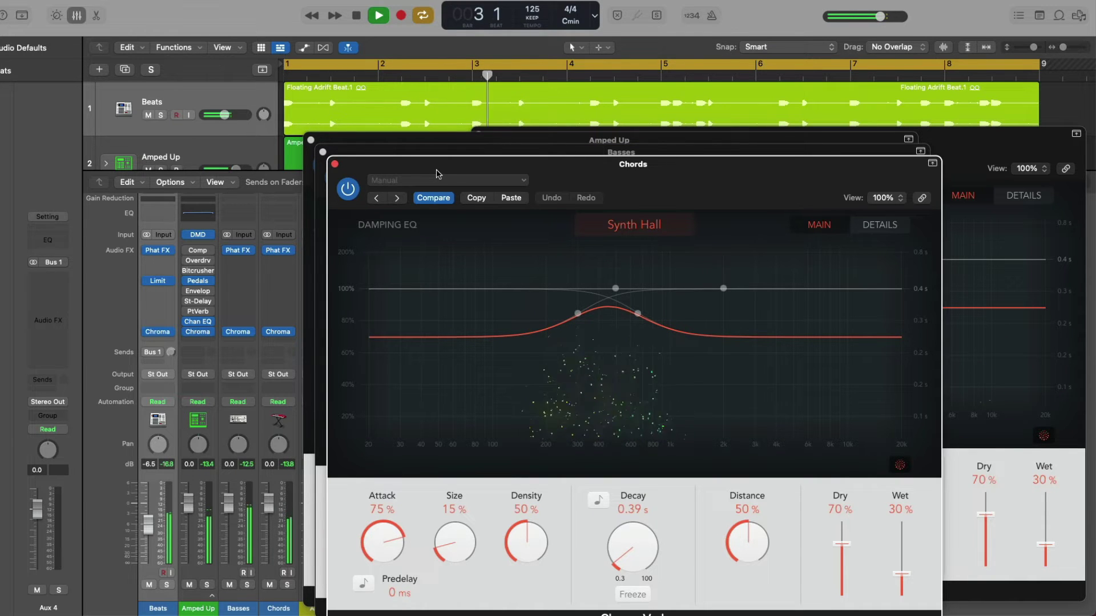
{"action": "key", "text": "space"}
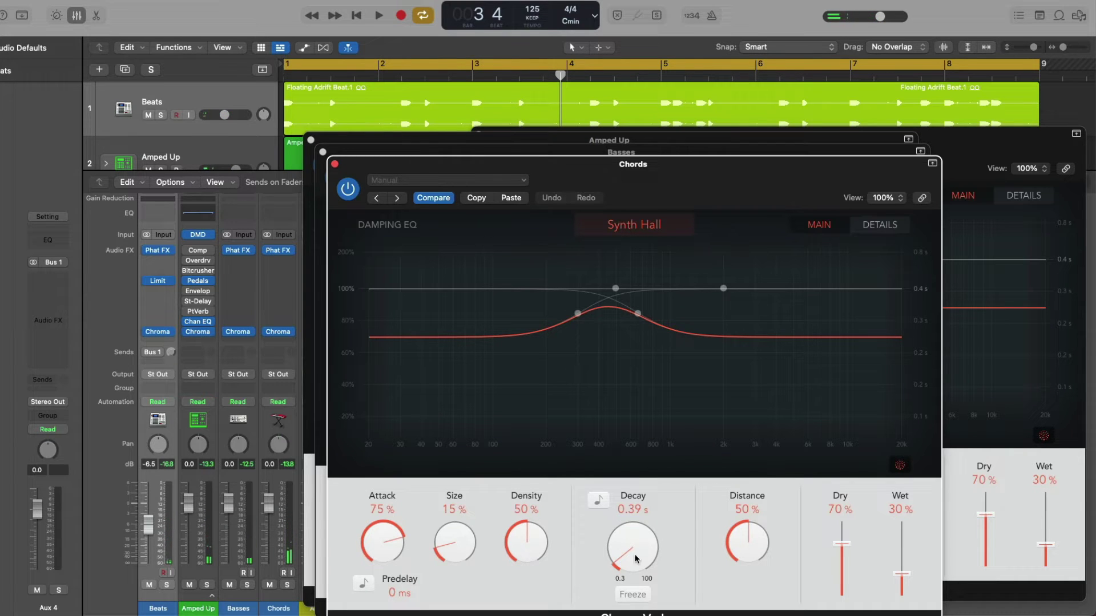
{"action": "left_click_drag", "start_coordinate": [638, 564], "coordinate": [627, 514]}
{"action": "left_click", "coordinate": [649, 155]}
{"action": "left_click", "coordinate": [968, 143]}
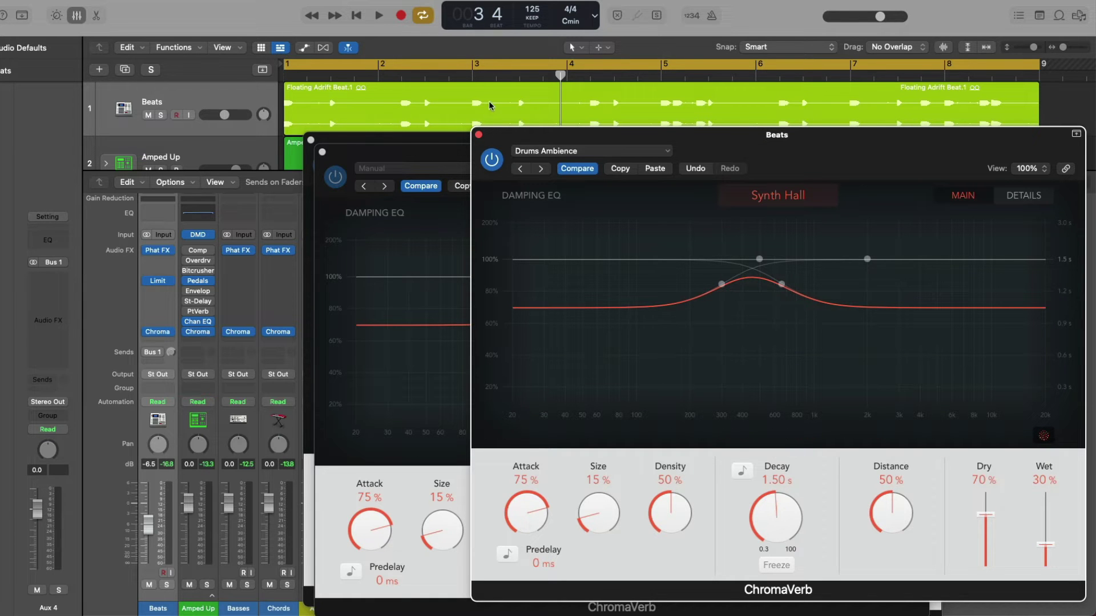
Bypass the track ChromaVerbs and copy the Beats ChromaVerb onto Aux 4, then open it.
{"action": "left_click", "coordinate": [479, 135]}
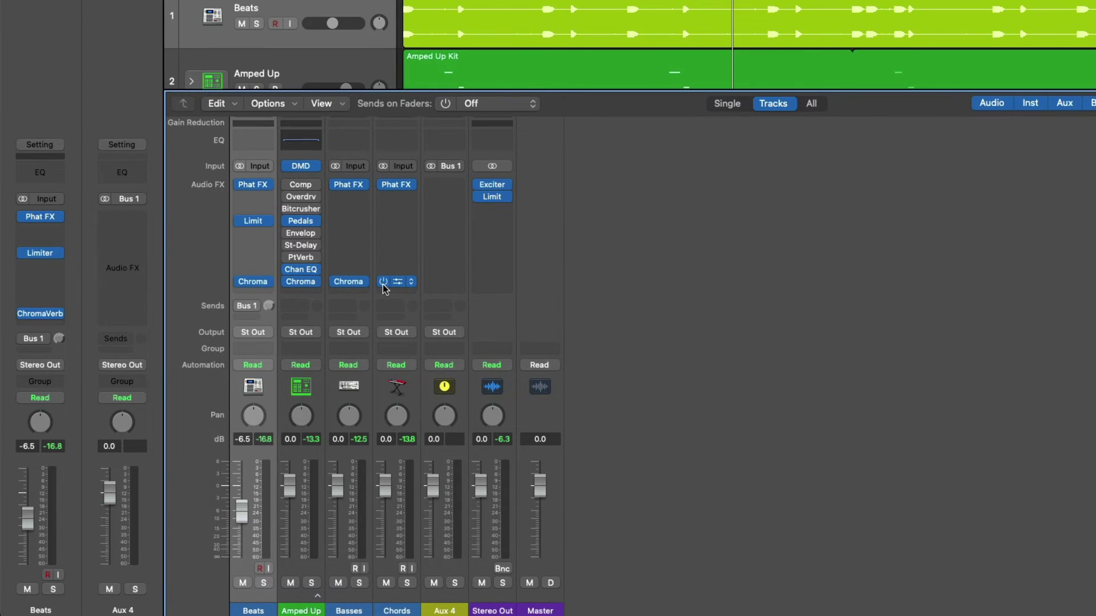
{"action": "left_click", "coordinate": [242, 281]}
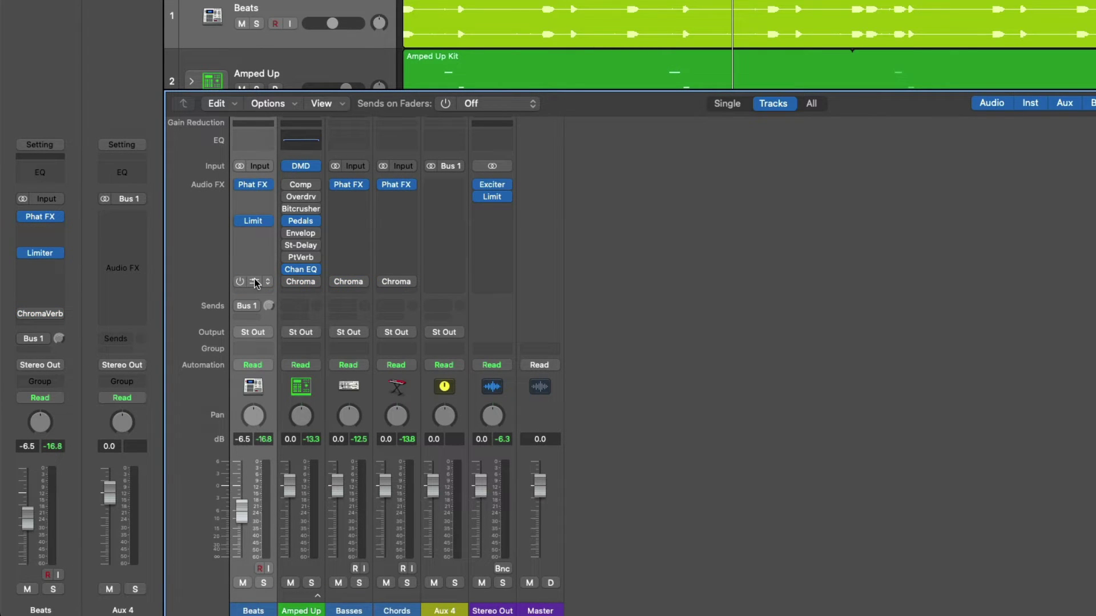
{"action": "left_click_drag", "start_coordinate": [254, 283], "coordinate": [451, 184]}
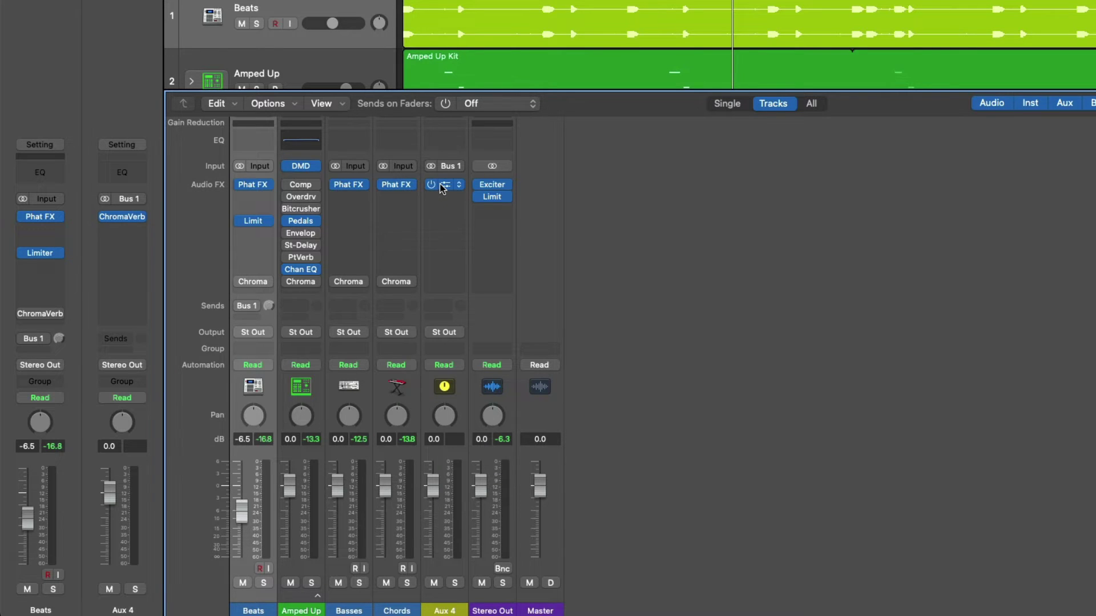
{"action": "left_click", "coordinate": [443, 184]}
Move the Aux 4 reverb window aside and select the Amped Up, Basses and Chords strips.
{"action": "left_click_drag", "start_coordinate": [582, 64], "coordinate": [781, 65]}
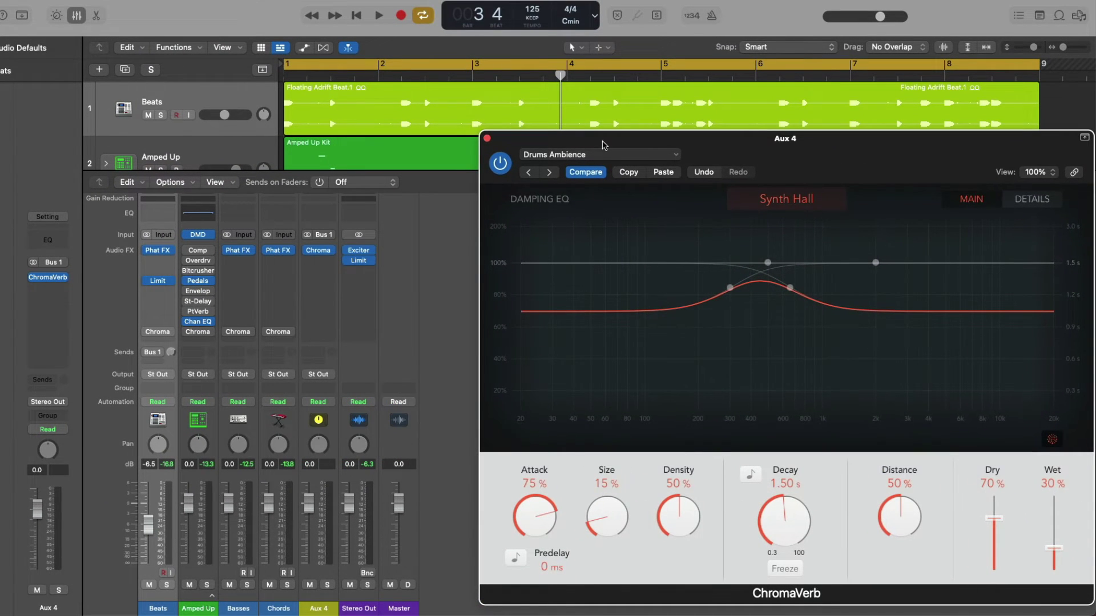
{"action": "left_click", "coordinate": [204, 598]}
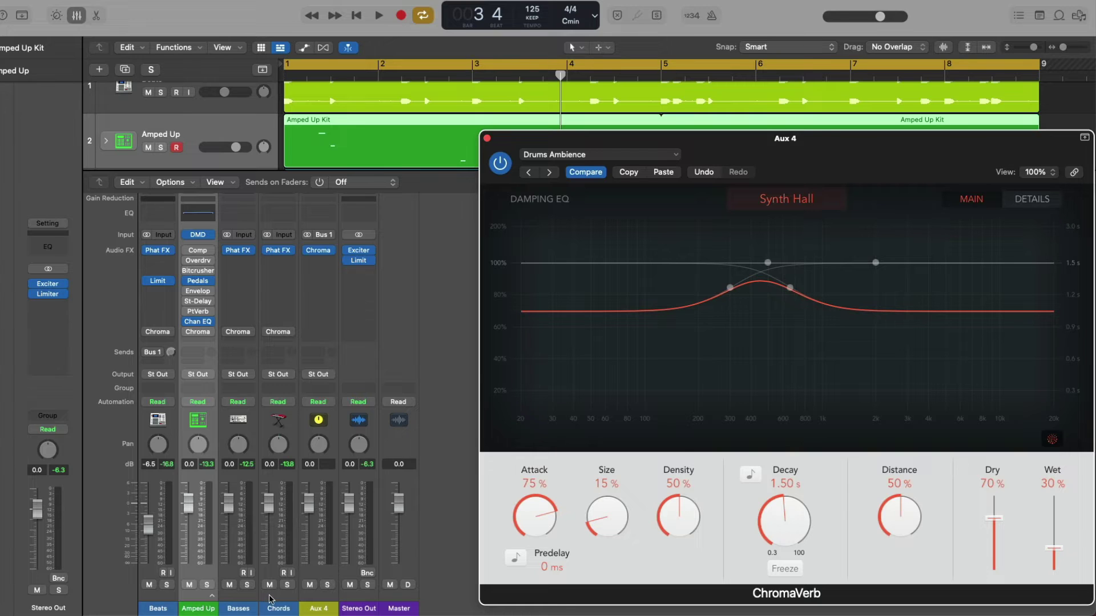
{"action": "left_click", "coordinate": [272, 599], "text": "shift"}
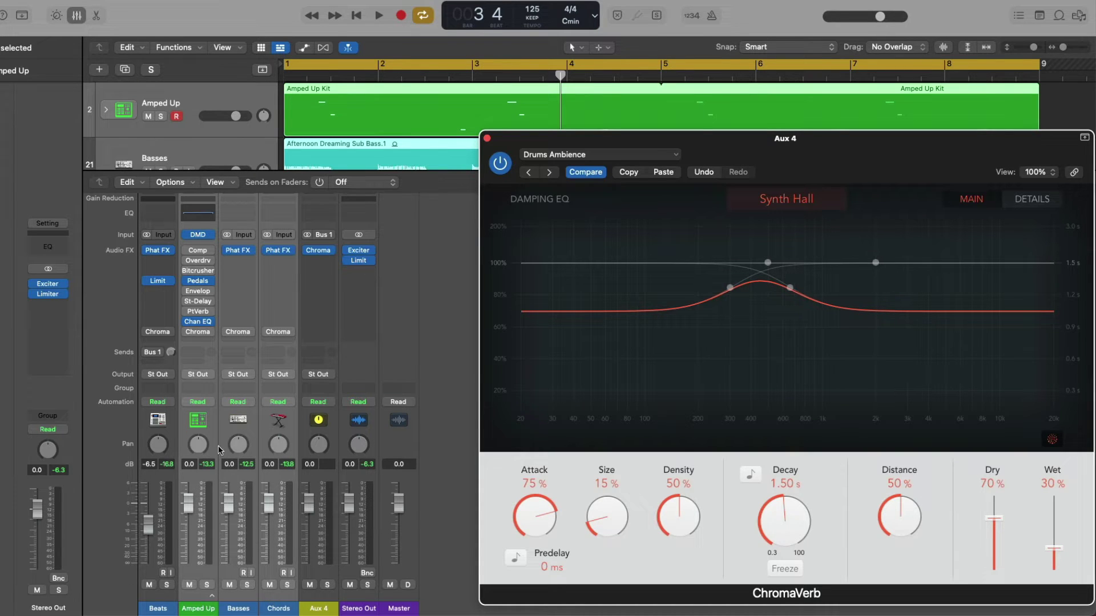
Send Amped Up, Basses and Chords to Bus 1 (Aux 4) at 0 dB, then check the Beats send.
{"action": "left_click", "coordinate": [199, 366]}
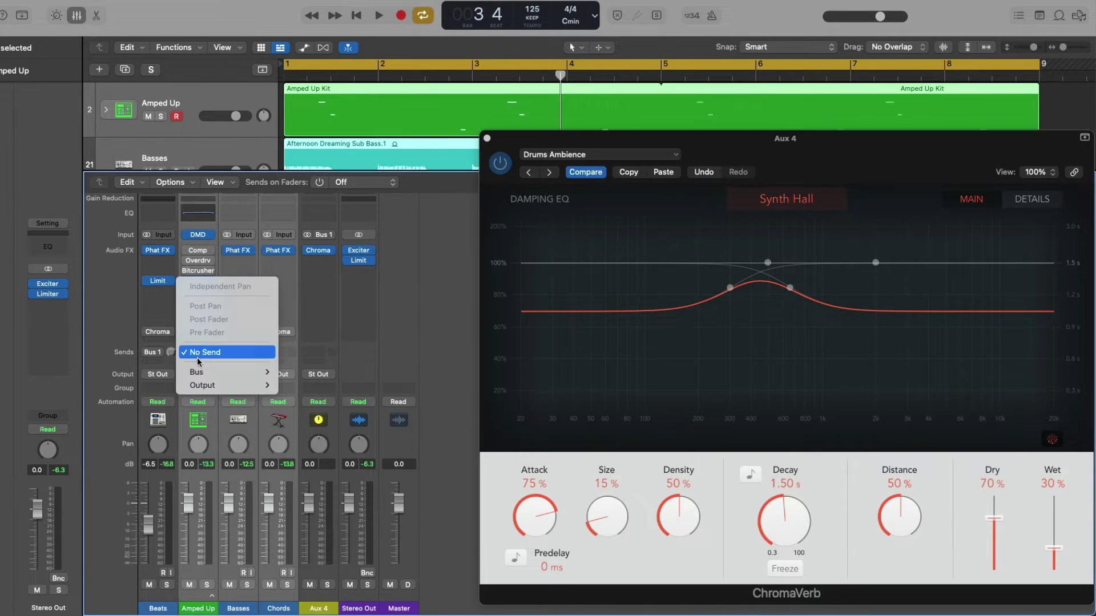
{"action": "mouse_move", "coordinate": [199, 372]}
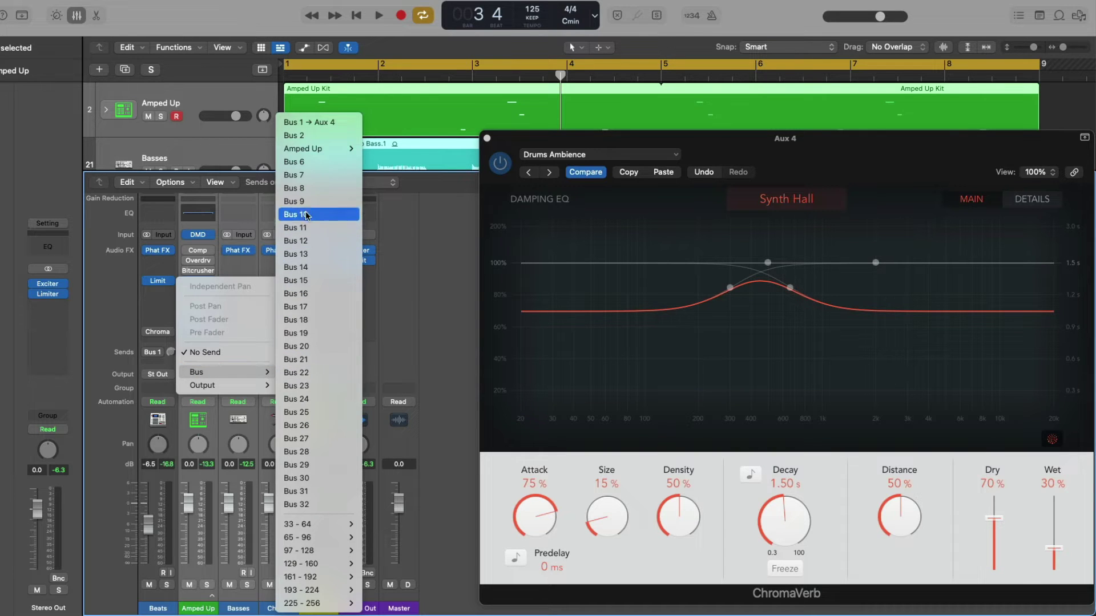
{"action": "left_click", "coordinate": [310, 122]}
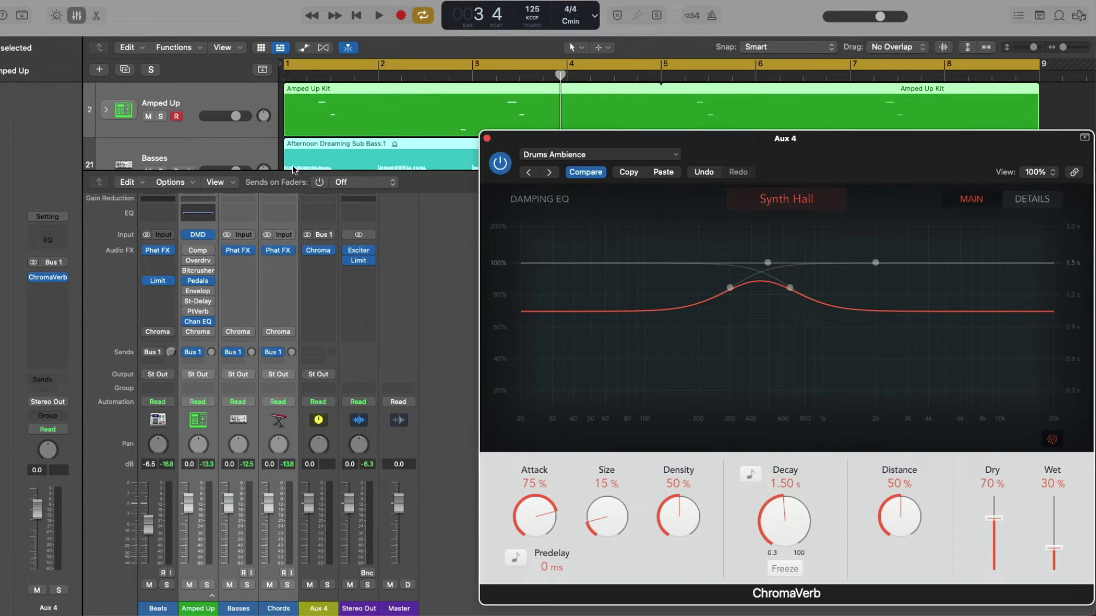
{"action": "left_click", "coordinate": [211, 352], "text": "alt"}
{"action": "left_click", "coordinate": [148, 353]}
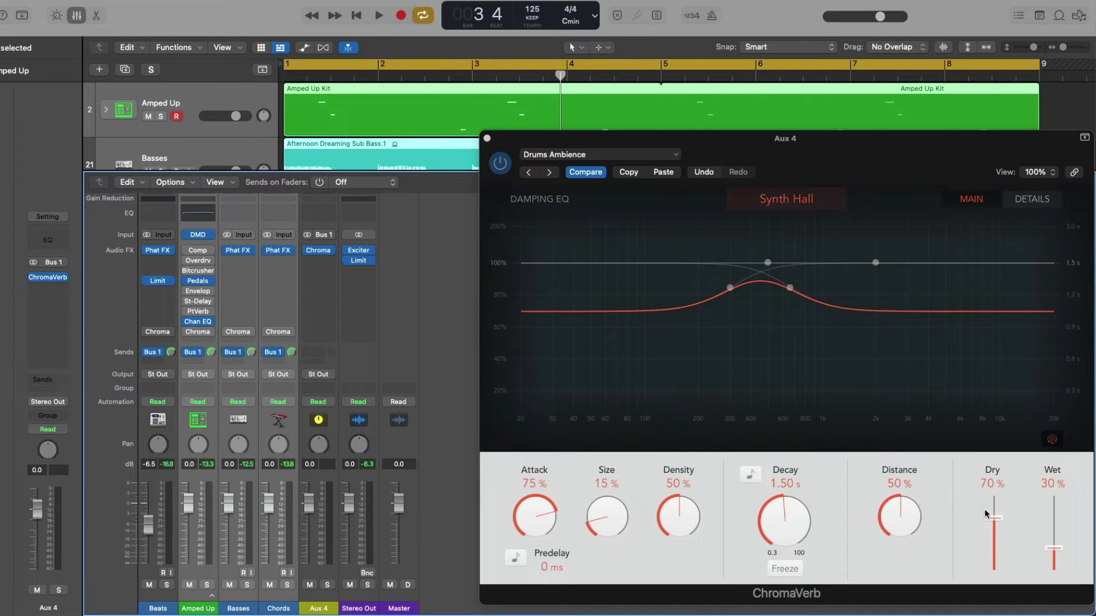
Set the Aux 4 ChromaVerb to Dry 0% and Wet 100%, then audition it soloed during playback.
{"action": "left_click_drag", "start_coordinate": [986, 513], "coordinate": [989, 583]}
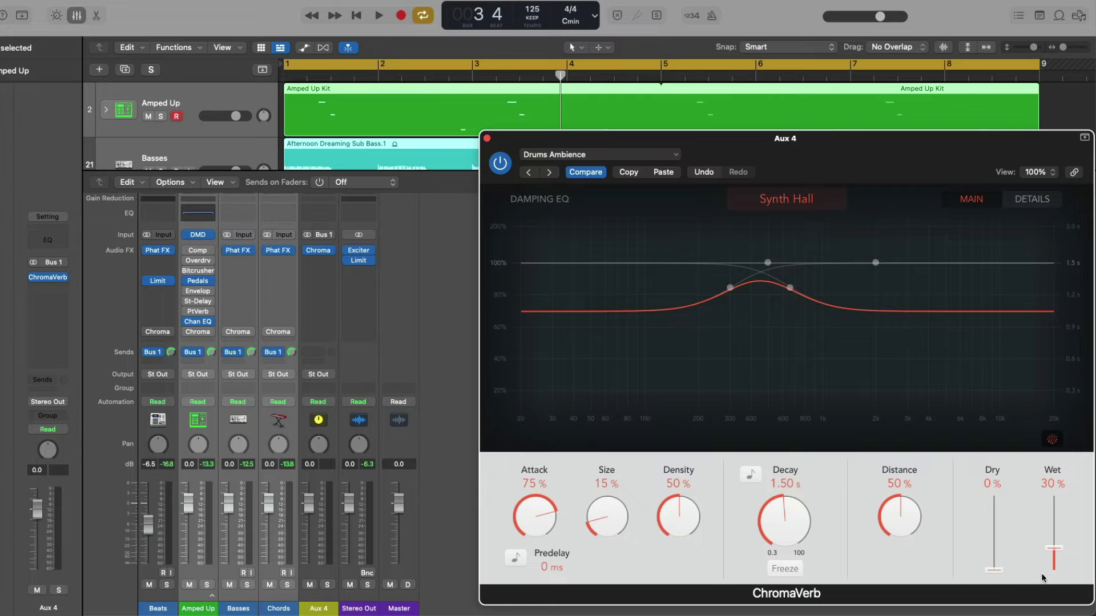
{"action": "left_click_drag", "start_coordinate": [1057, 552], "coordinate": [1059, 500]}
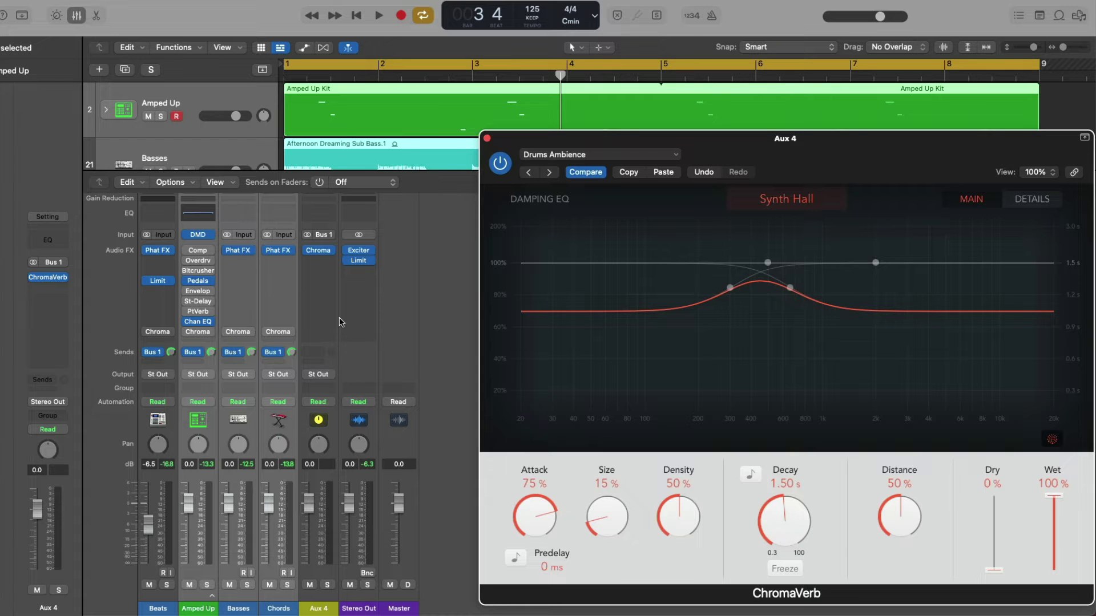
{"action": "key", "text": "space"}
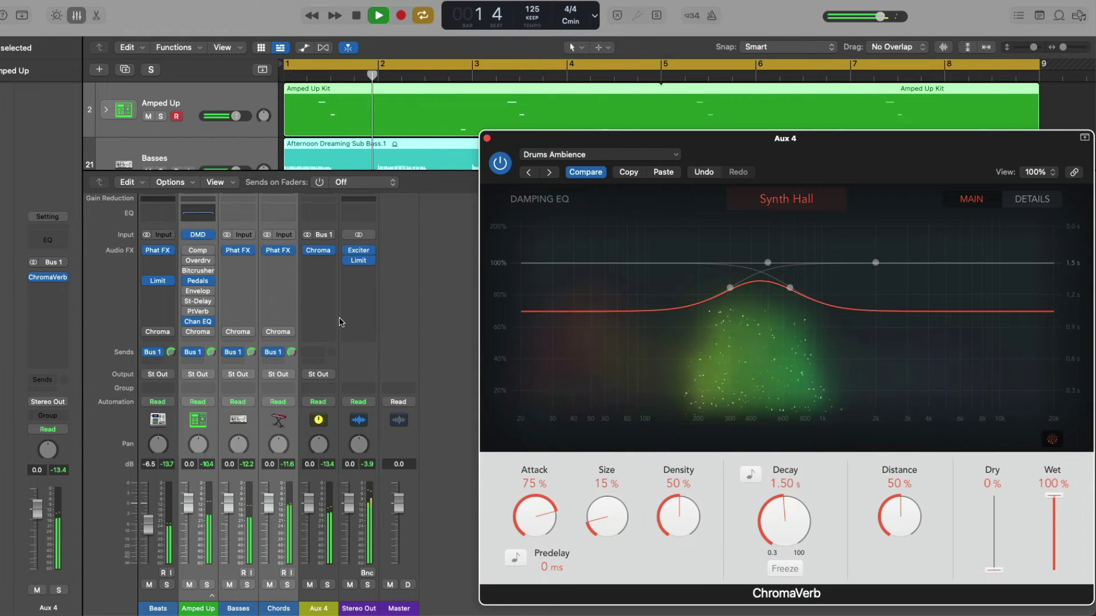
{"action": "left_click", "coordinate": [328, 585]}
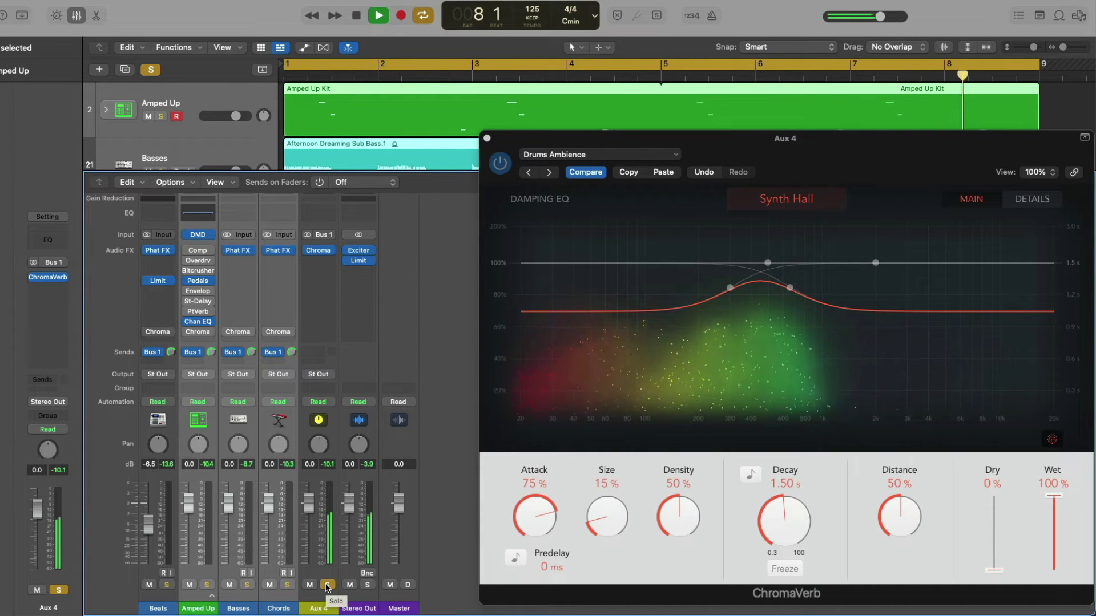
{"action": "left_click", "coordinate": [327, 585]}
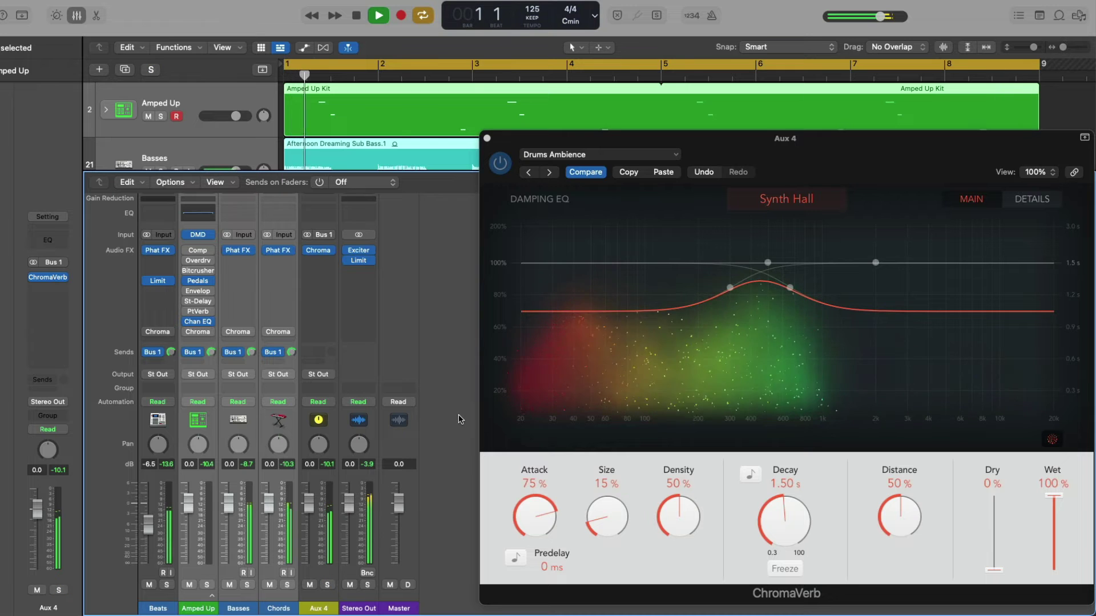
{"action": "key", "text": "space"}
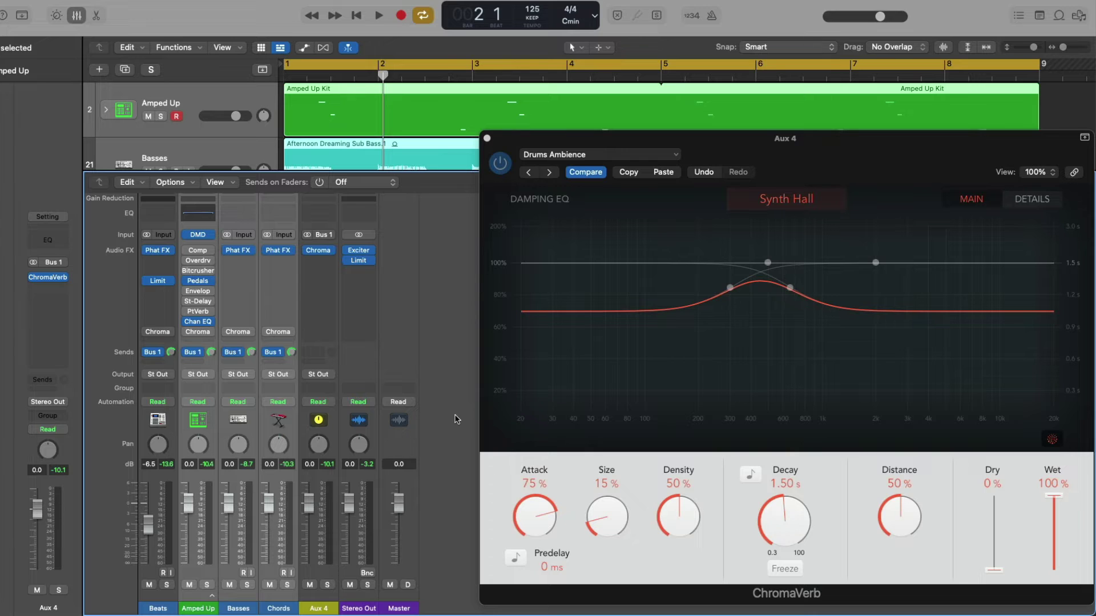
Audition ChromaVerb presets during playback, stepping through Medium Ambience to Small Ambience.
{"action": "left_click", "coordinate": [548, 173]}
{"action": "left_click", "coordinate": [548, 172]}
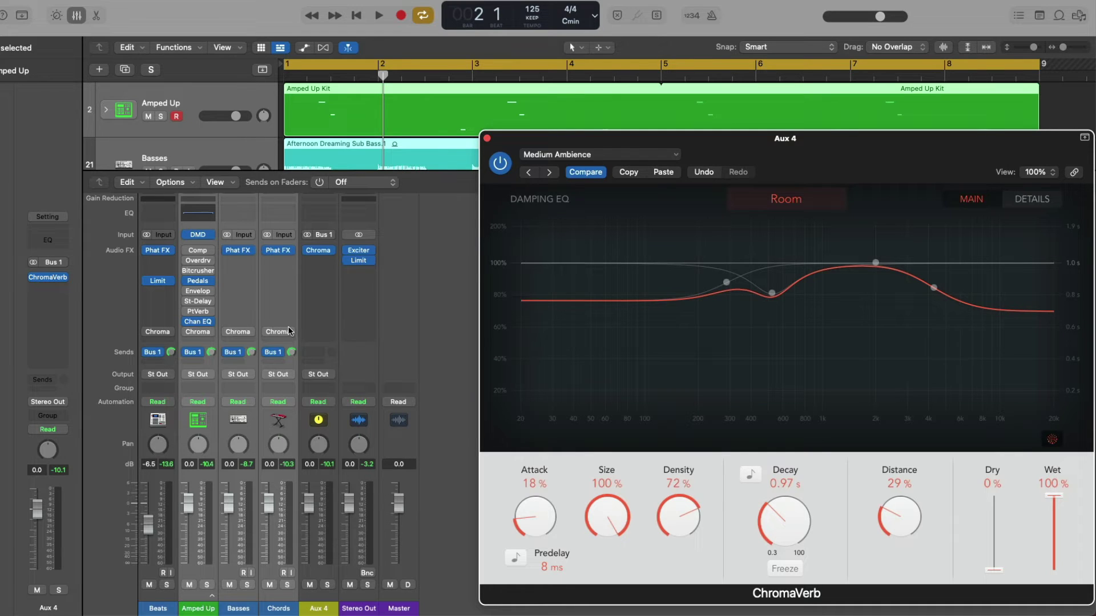
{"action": "mouse_move", "coordinate": [211, 336]}
{"action": "key", "text": "space"}
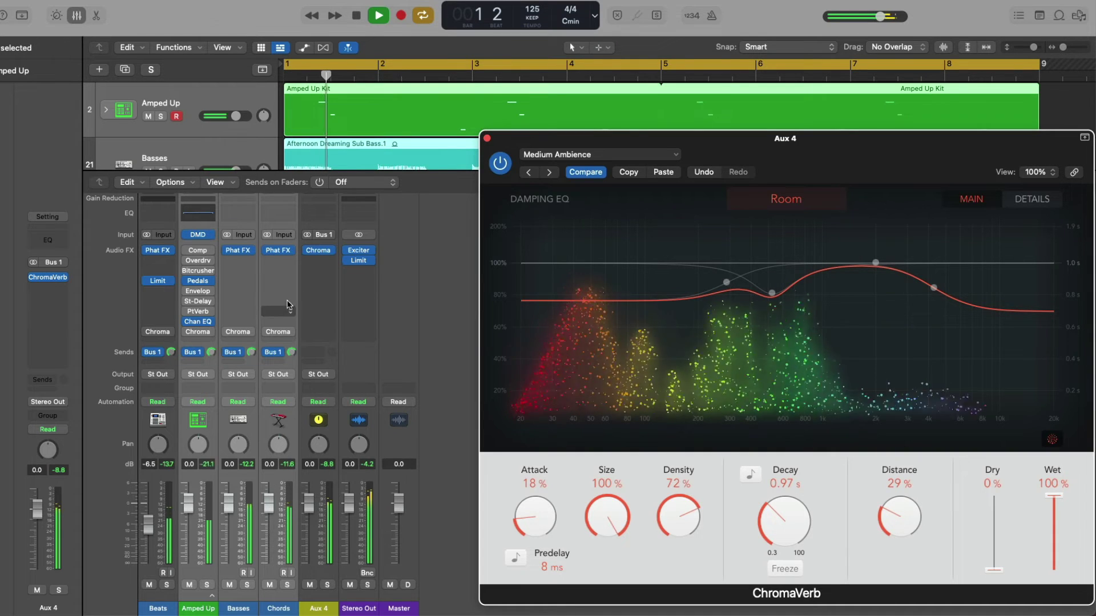
{"action": "left_click", "coordinate": [549, 172]}
Load the Halls > Film Music Hall preset, shorten its Decay to 0.62 s, and stop playback.
{"action": "left_click", "coordinate": [557, 155]}
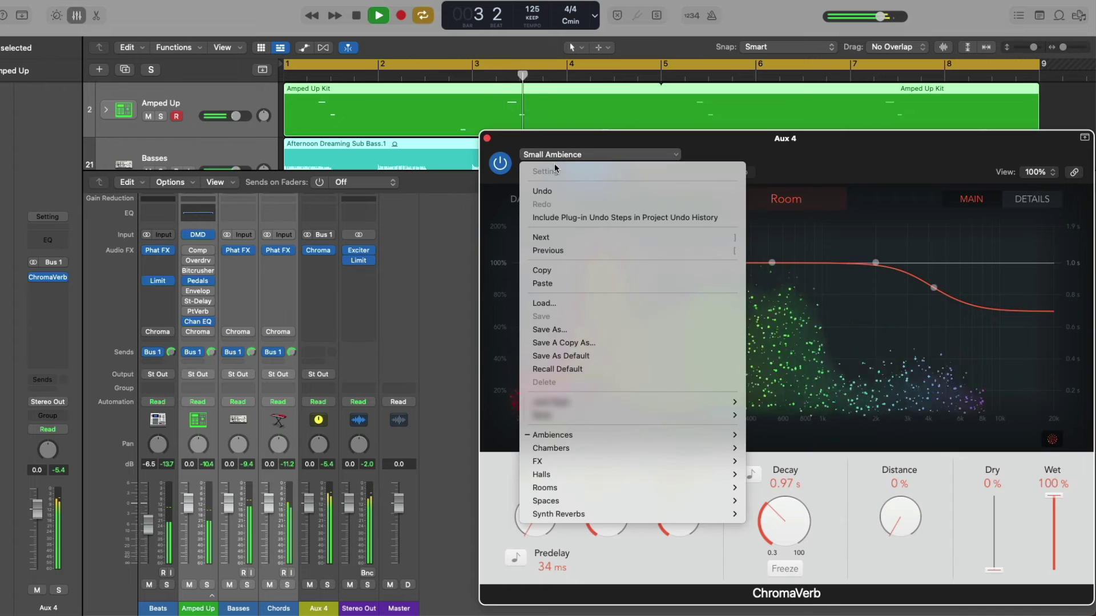
{"action": "mouse_move", "coordinate": [556, 462]}
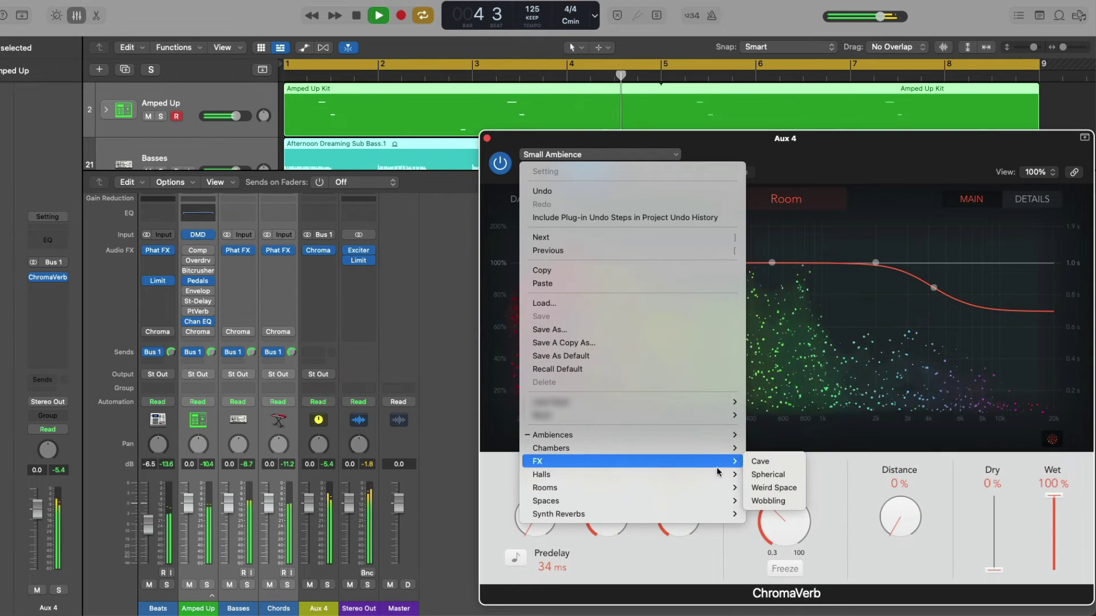
{"action": "mouse_move", "coordinate": [719, 475]}
{"action": "left_click", "coordinate": [771, 469]}
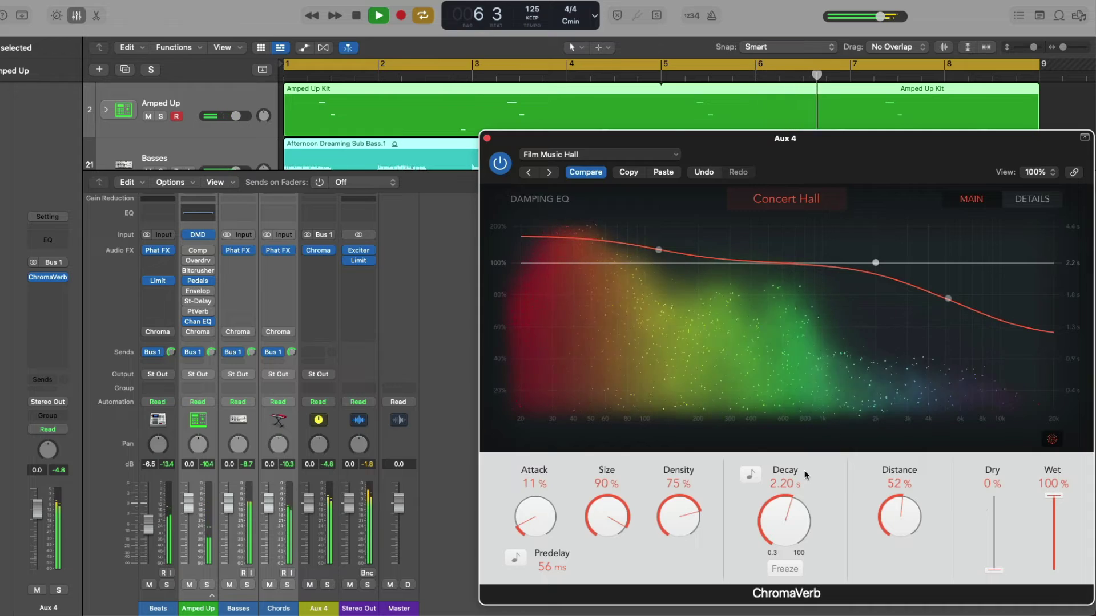
{"action": "left_click_drag", "start_coordinate": [763, 496], "coordinate": [769, 555]}
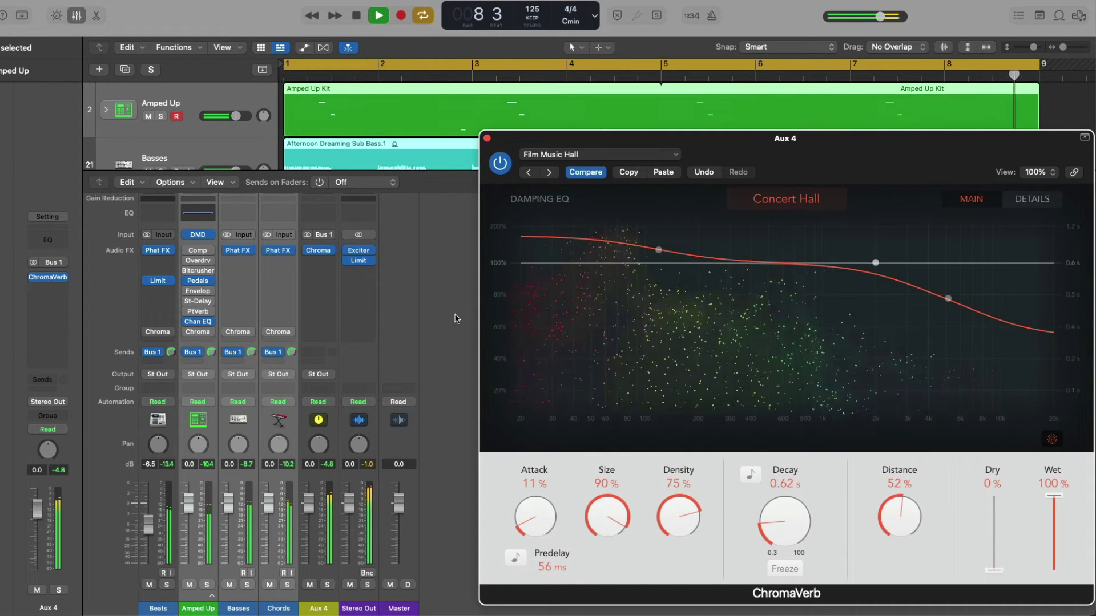
{"action": "key", "text": "space"}
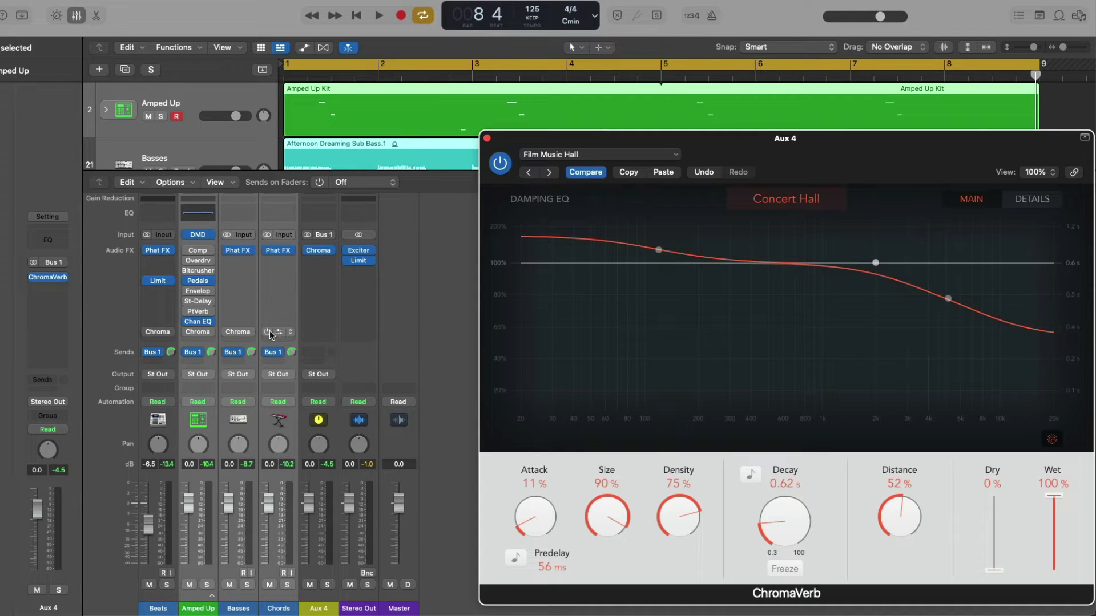
Replace the ChromaVerb inserts on Beats, Amped Up, Basses and Chords with No Plug-in.
{"action": "mouse_move", "coordinate": [255, 335]}
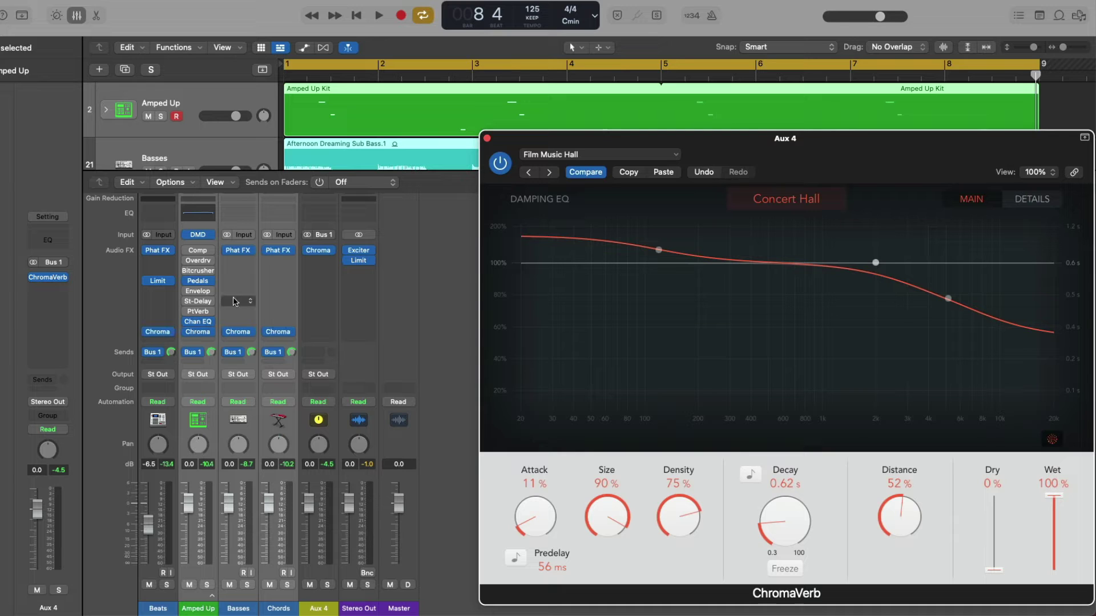
{"action": "mouse_move", "coordinate": [307, 252]}
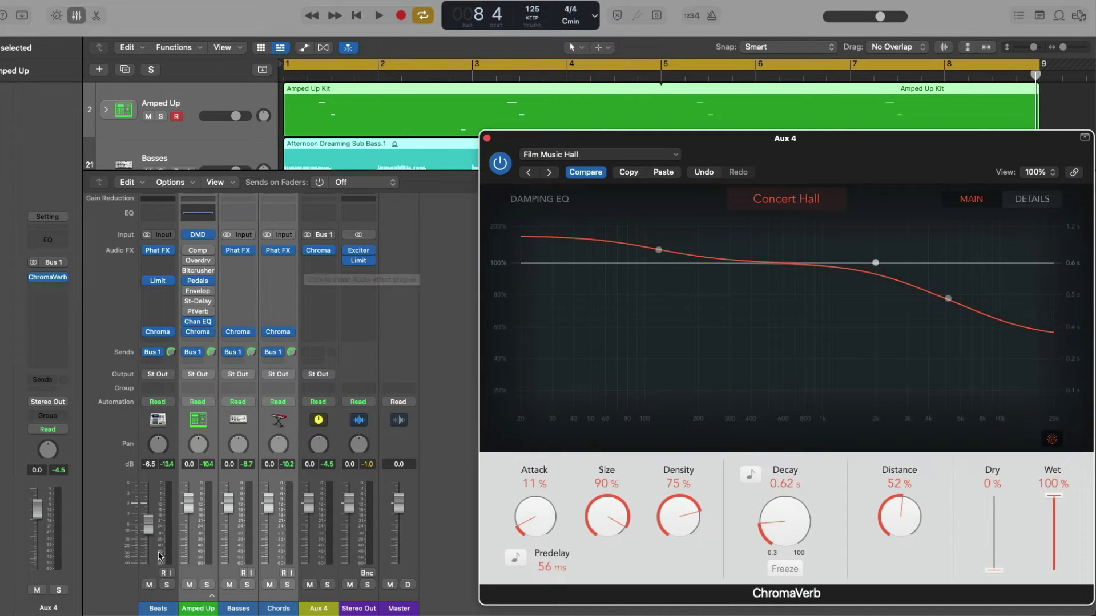
{"action": "left_click", "coordinate": [158, 596]}
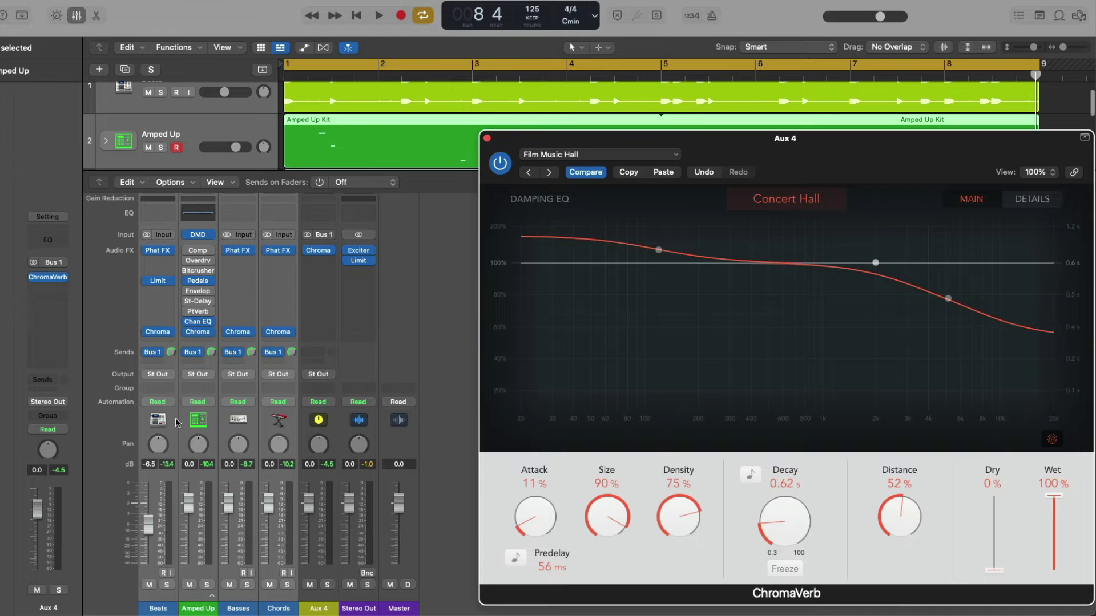
{"action": "left_click", "coordinate": [173, 332]}
{"action": "mouse_move", "coordinate": [176, 325]}
{"action": "left_click", "coordinate": [195, 281]}
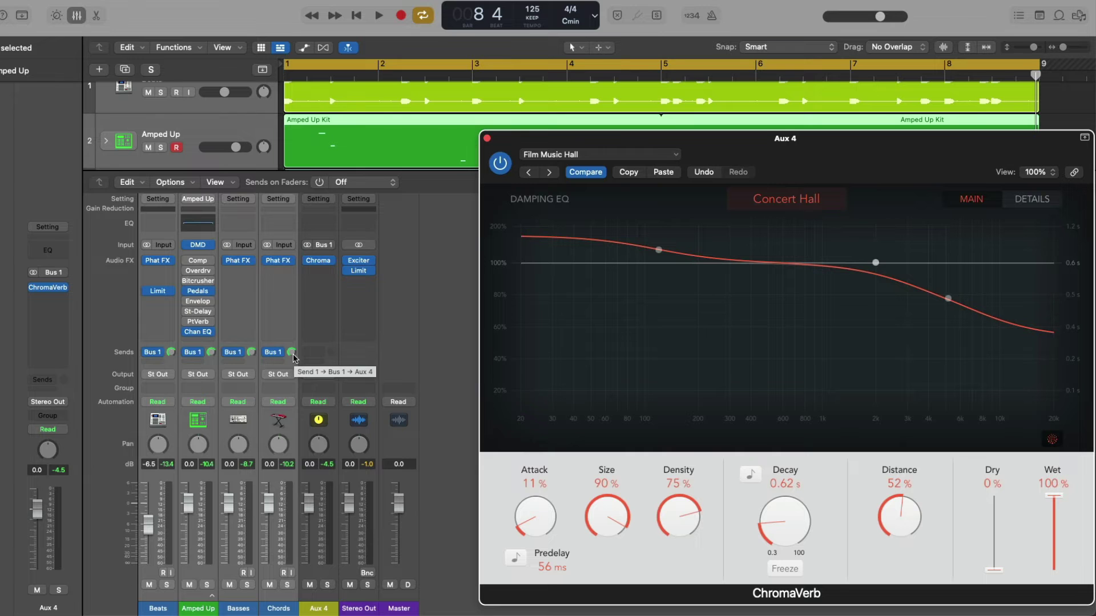
{"action": "key", "text": "space"}
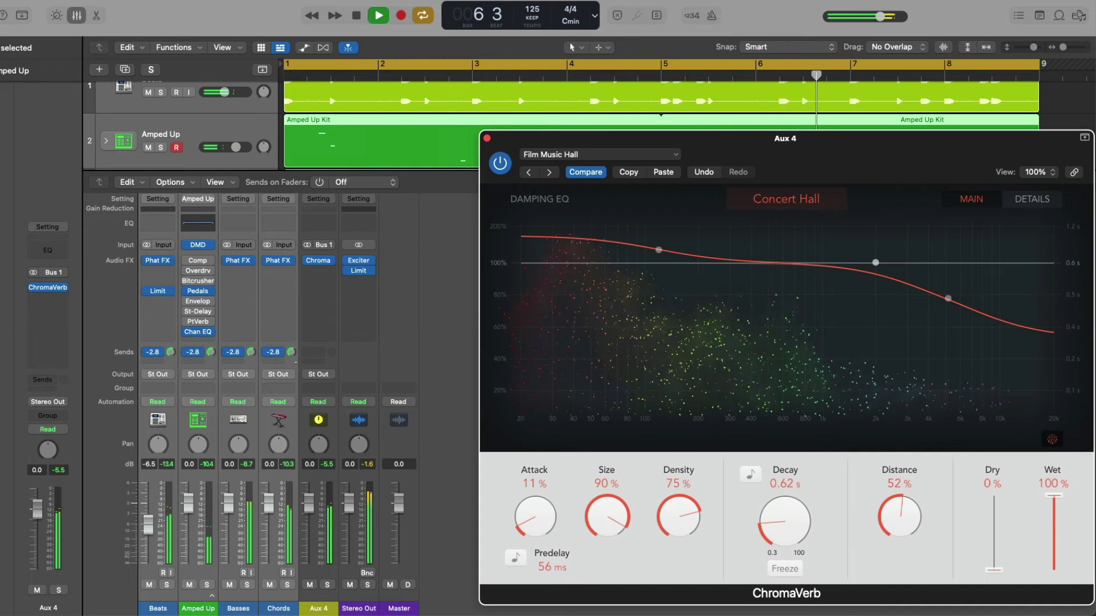
{"action": "key", "text": "space"}
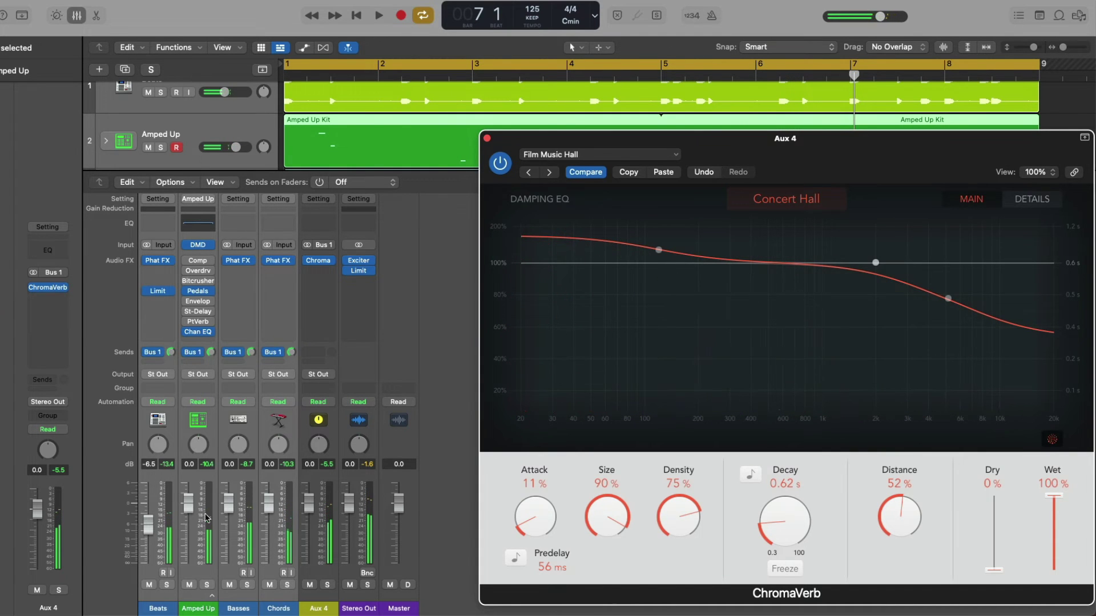
{"action": "left_click", "coordinate": [169, 597]}
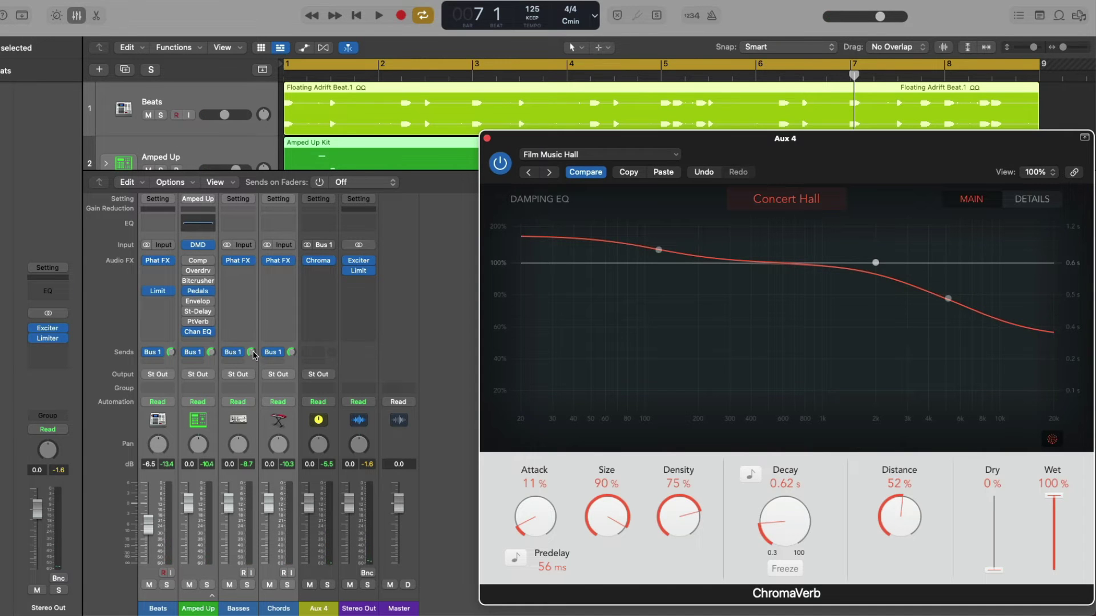
{"action": "left_click_drag", "start_coordinate": [251, 352], "coordinate": [252, 368]}
{"action": "left_click", "coordinate": [167, 473]}
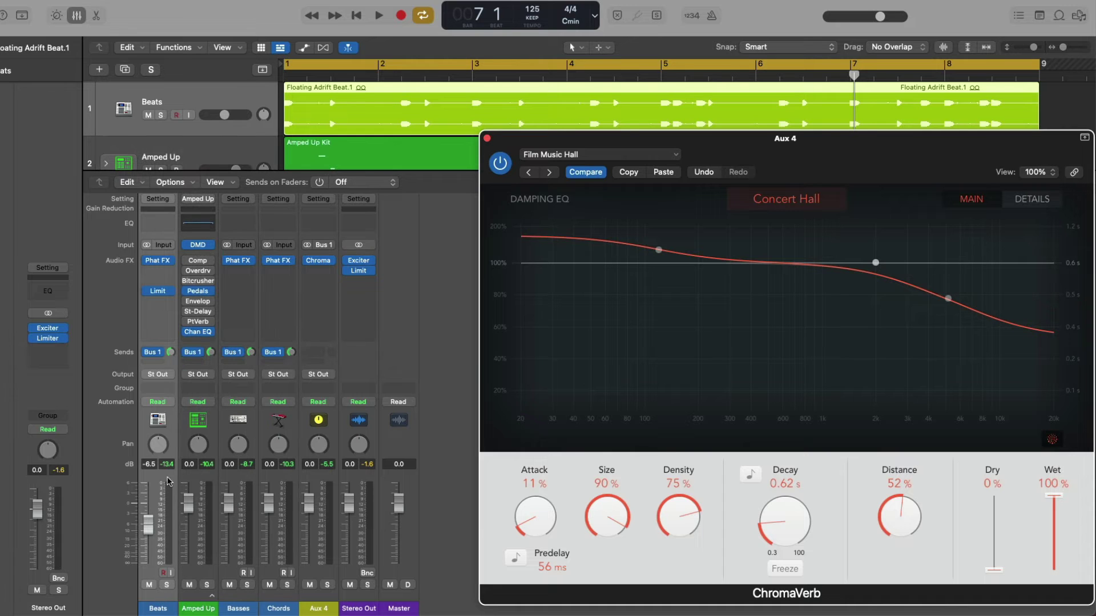
{"action": "key", "text": "space"}
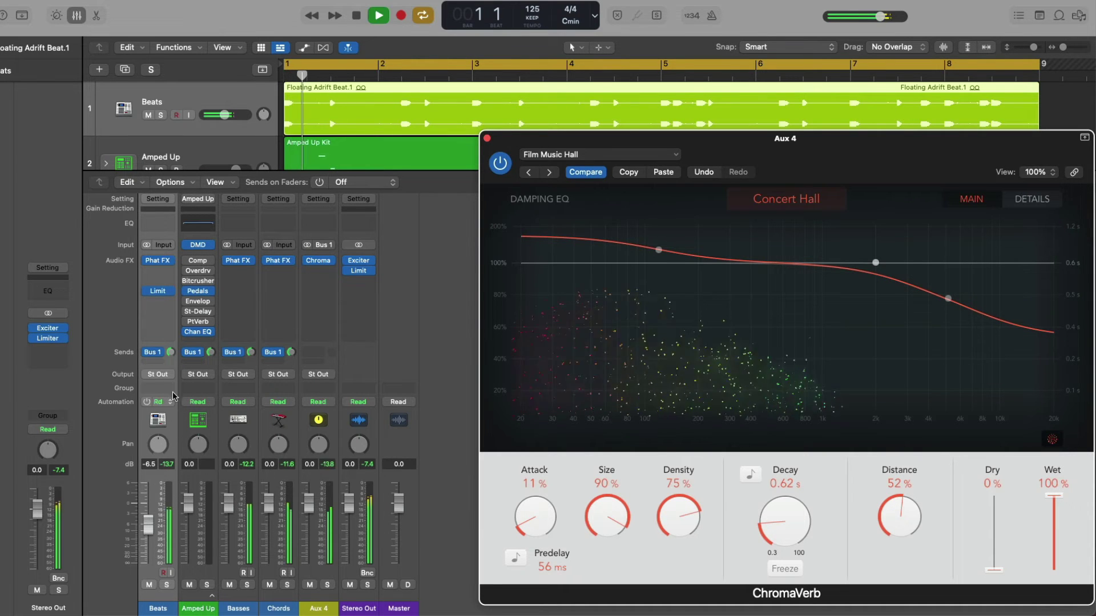
{"action": "left_click", "coordinate": [170, 353]}
{"action": "left_click", "coordinate": [211, 352]}
{"action": "left_click", "coordinate": [250, 352]}
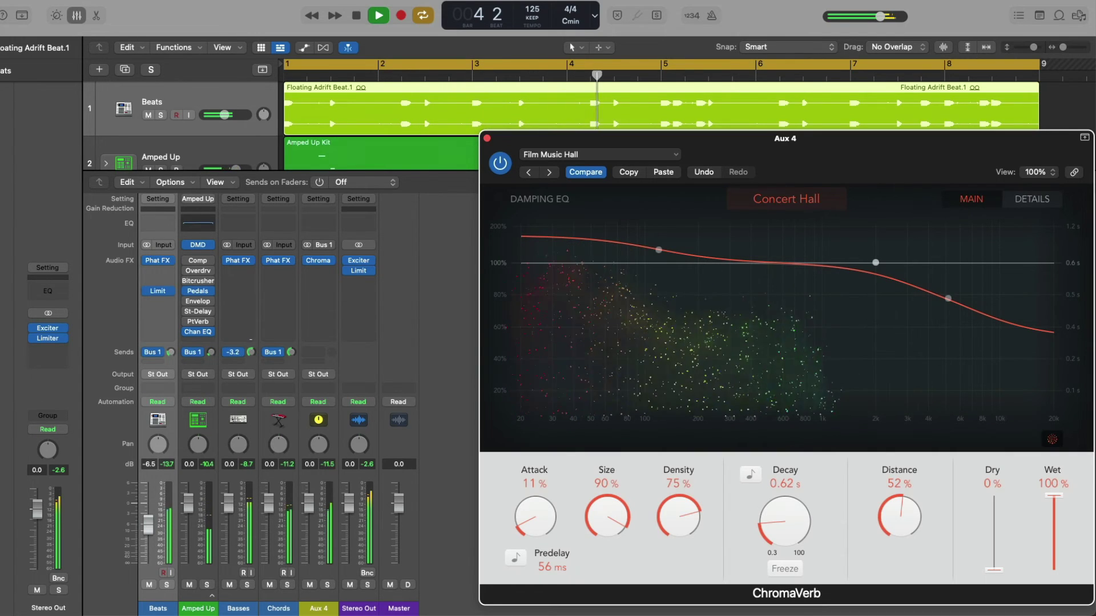
{"action": "left_click", "coordinate": [290, 352]}
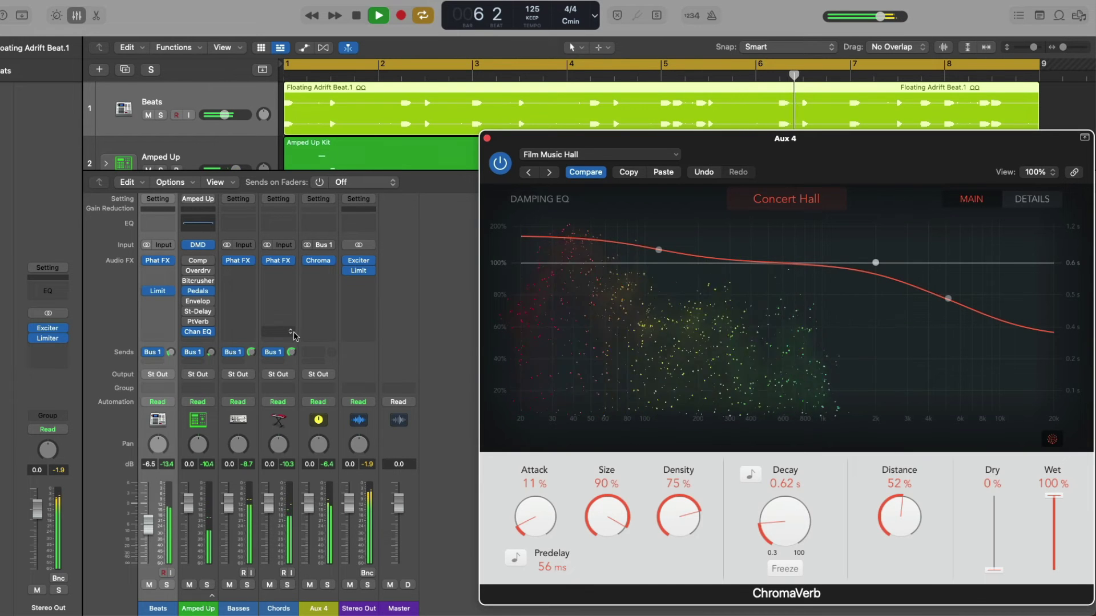
{"action": "key", "text": "space"}
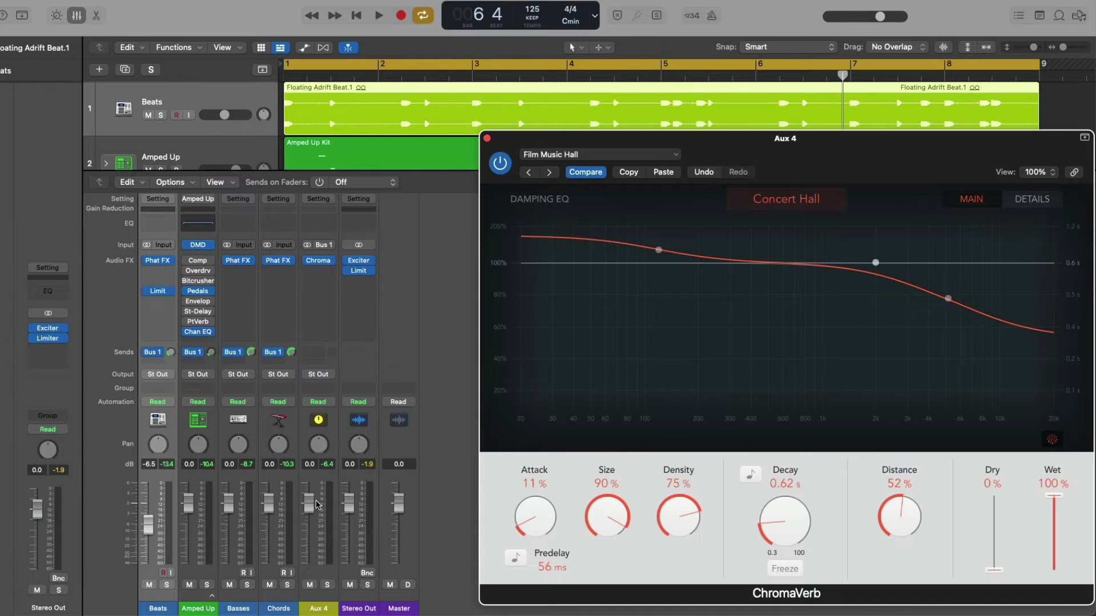
{"action": "key", "text": "space"}
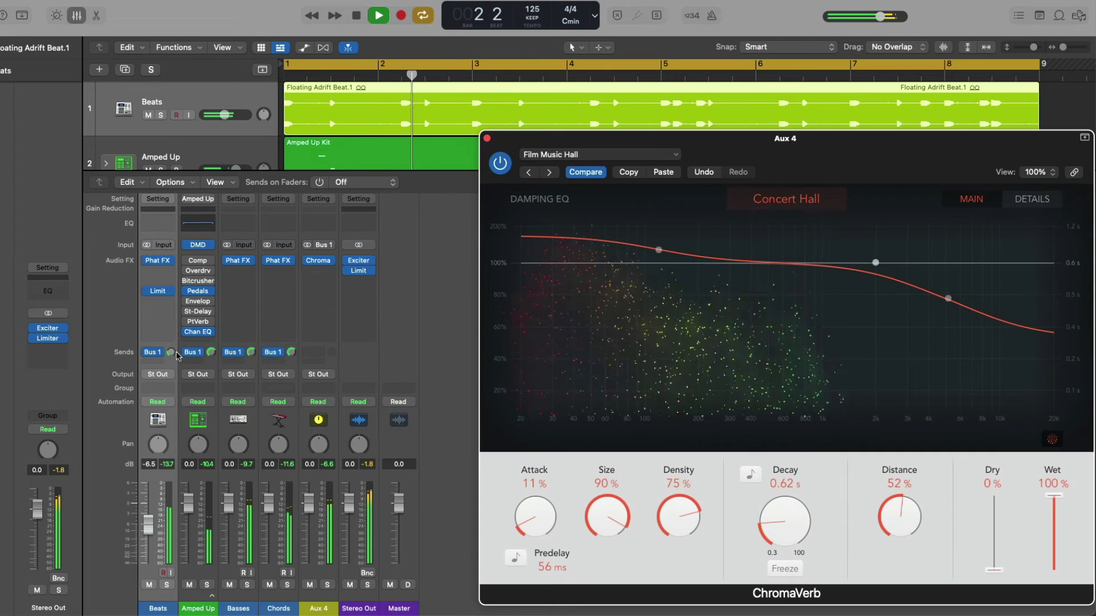
{"action": "left_click", "coordinate": [200, 355]}
{"action": "left_click_drag", "start_coordinate": [312, 500], "coordinate": [312, 551]}
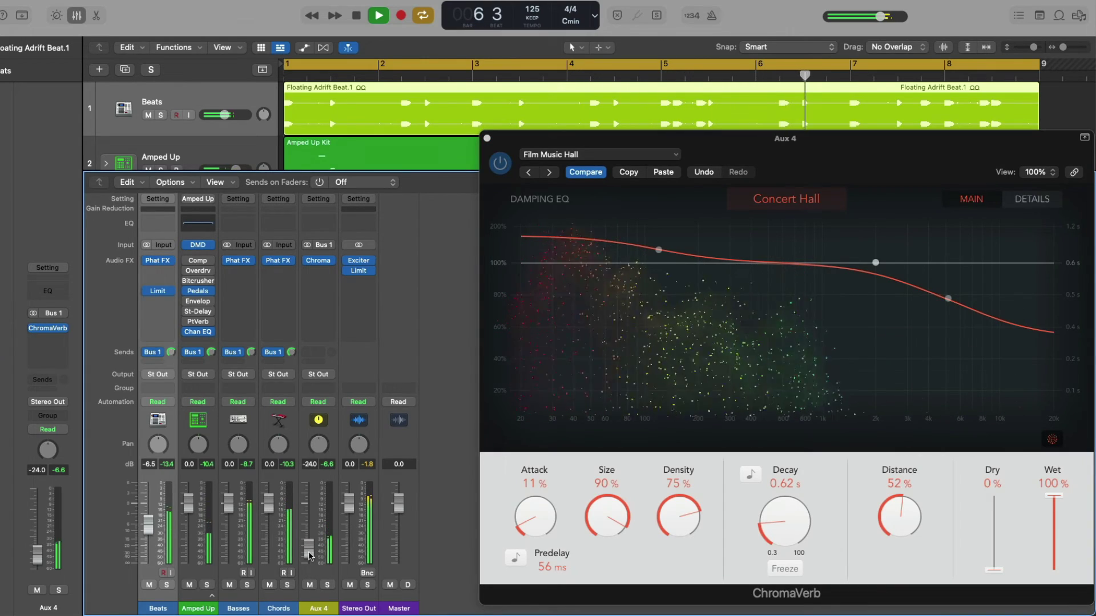
{"action": "key", "text": "space"}
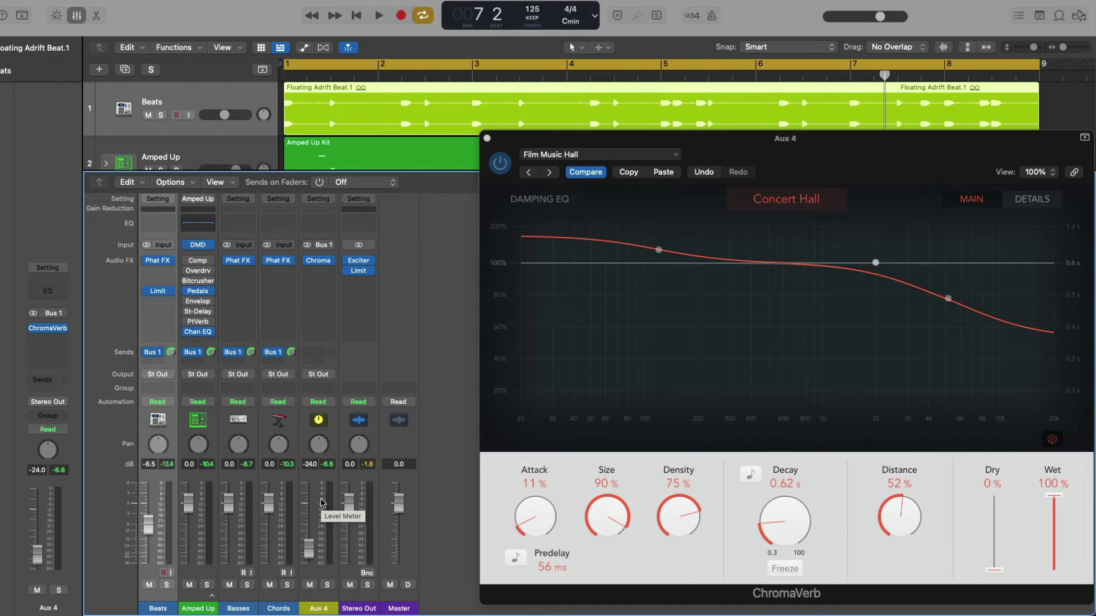
{"action": "left_click", "coordinate": [309, 550], "text": "alt"}
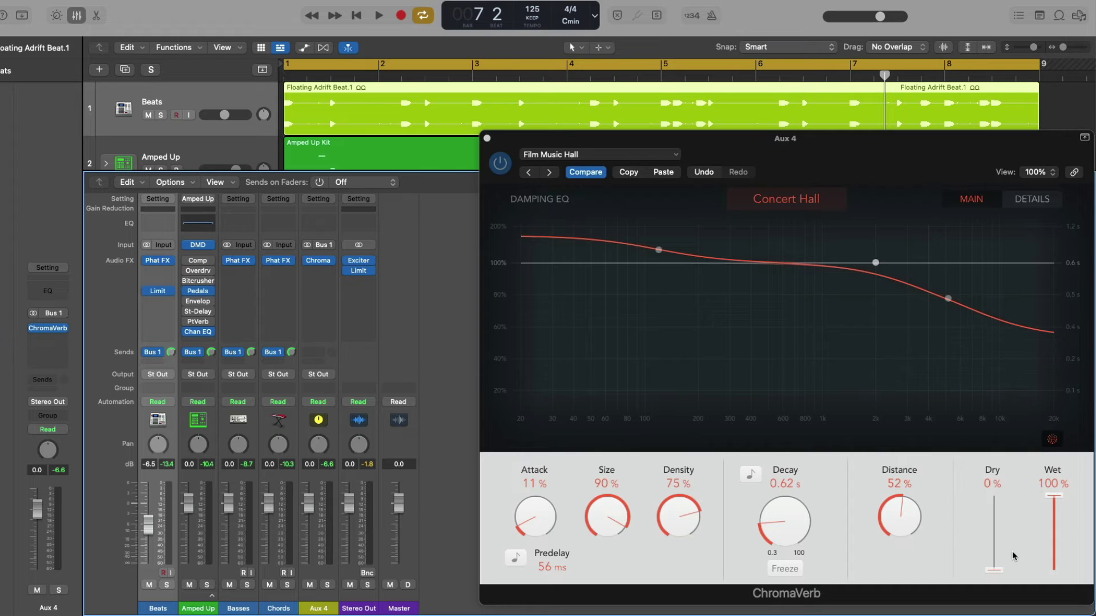
{"action": "mouse_move", "coordinate": [998, 575]}
{"action": "left_mouse_down"}
{"action": "mouse_move", "coordinate": [997, 495]}
{"action": "mouse_move", "coordinate": [999, 581]}
{"action": "left_mouse_up"}
{"action": "mouse_move", "coordinate": [1054, 495]}
{"action": "left_mouse_down"}
{"action": "mouse_move", "coordinate": [1054, 516]}
{"action": "mouse_move", "coordinate": [1047, 491]}
{"action": "left_mouse_up"}
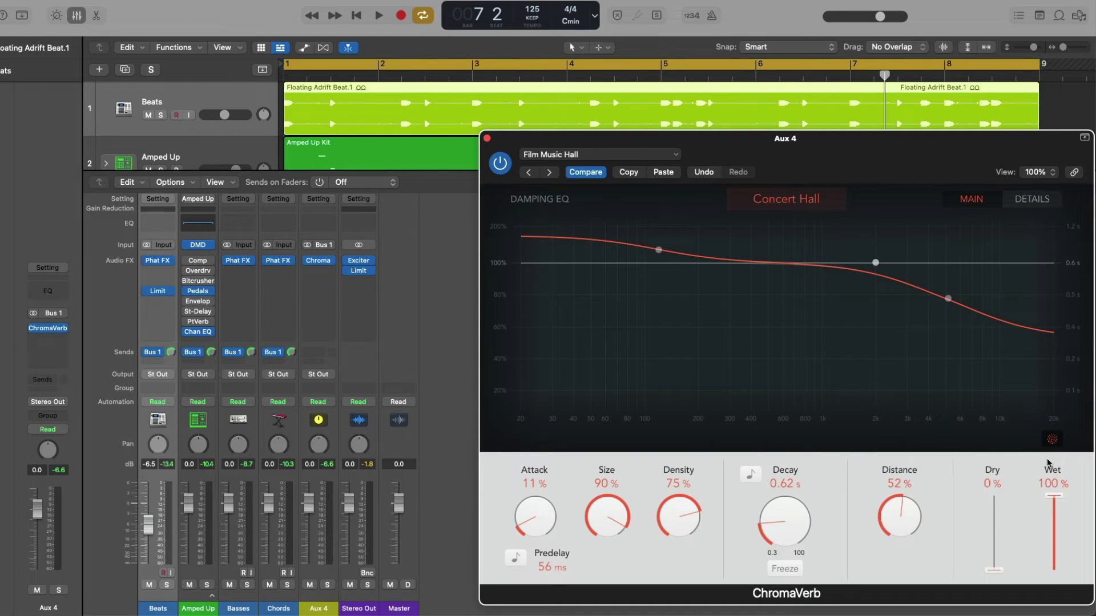
Close the ChromaVerb window and switch the Beats pan to Stereo Pan.
{"action": "key", "text": "super+w"}
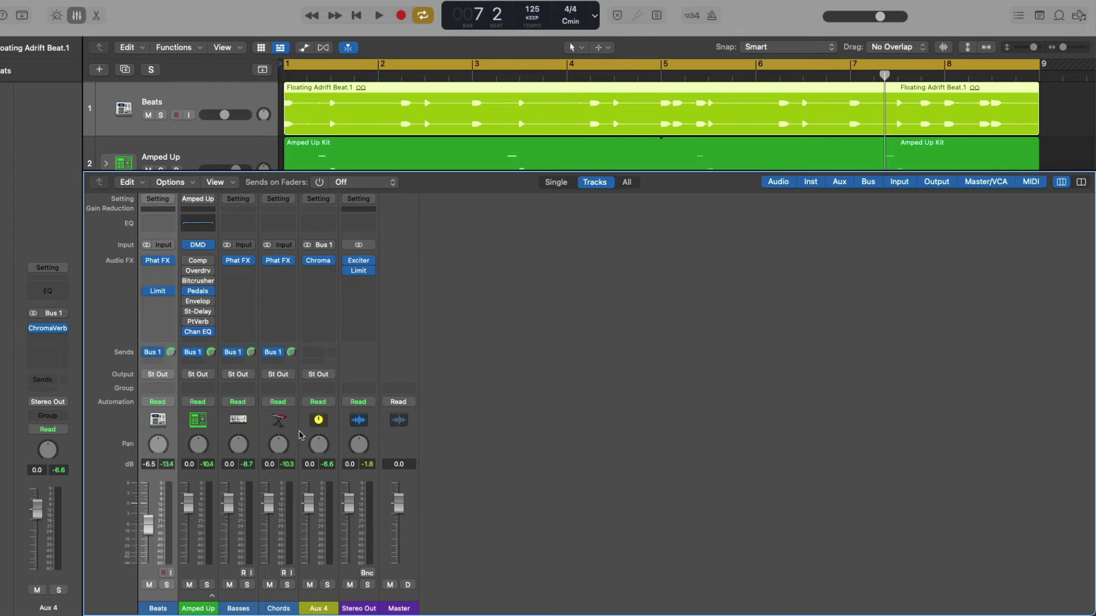
{"action": "right_click", "coordinate": [160, 448]}
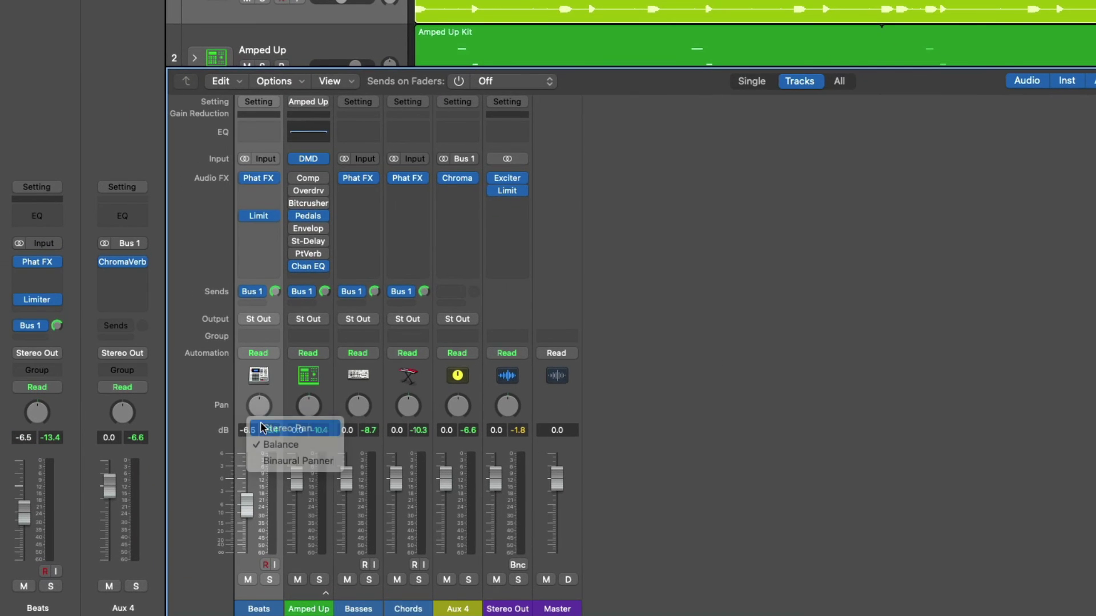
{"action": "left_click", "coordinate": [263, 428]}
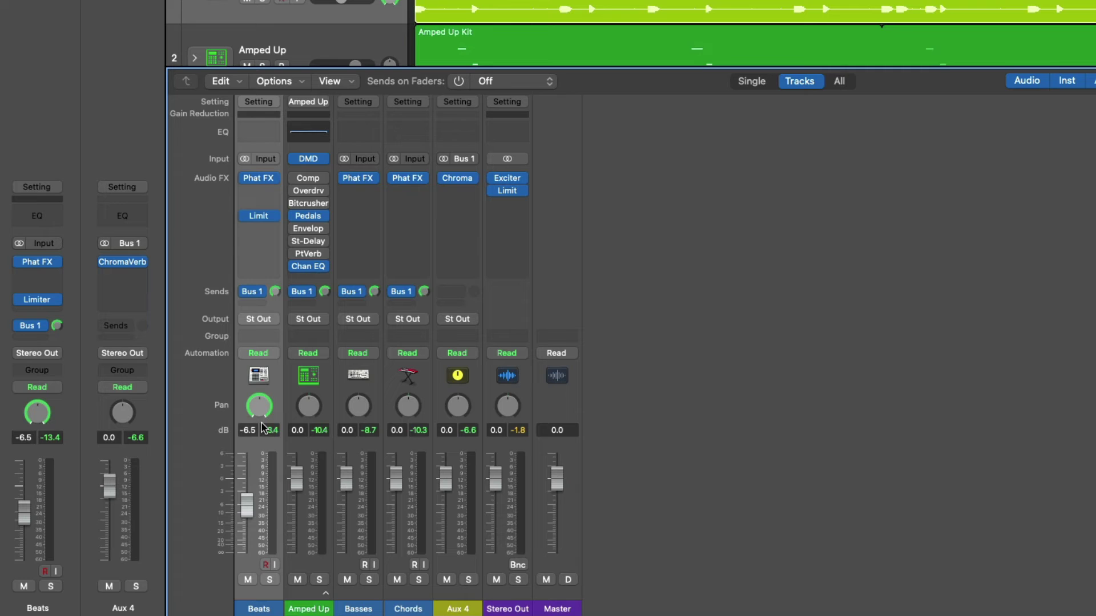
Keep the Beats send at Post Pan, mute Amped Up, Basses and Chords, and solo Aux 4.
{"action": "left_click", "coordinate": [260, 293]}
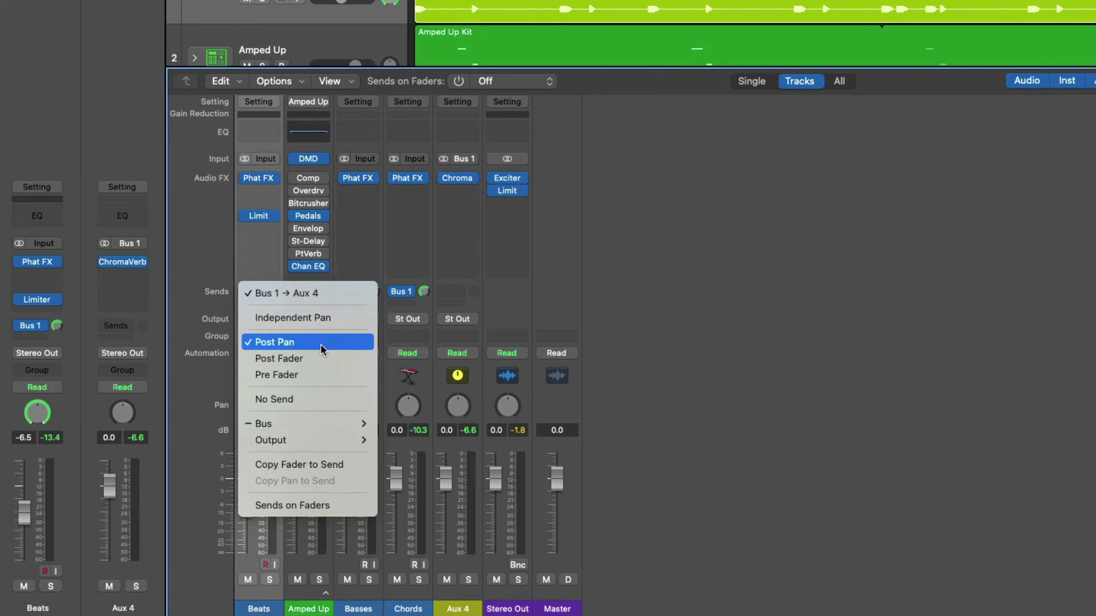
{"action": "left_click", "coordinate": [479, 301]}
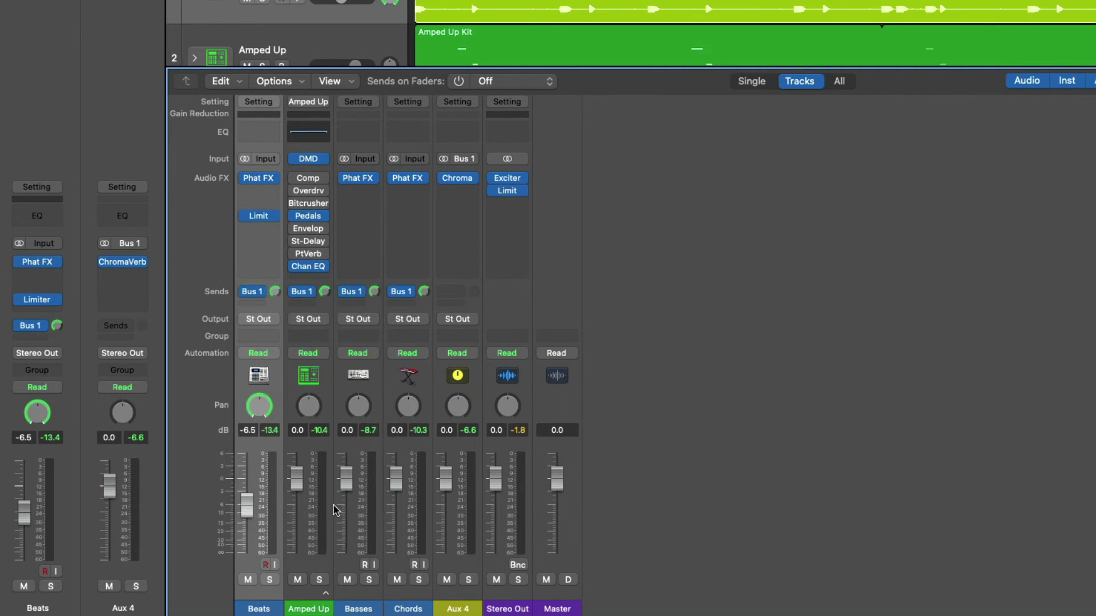
{"action": "left_click_drag", "start_coordinate": [299, 580], "coordinate": [398, 580]}
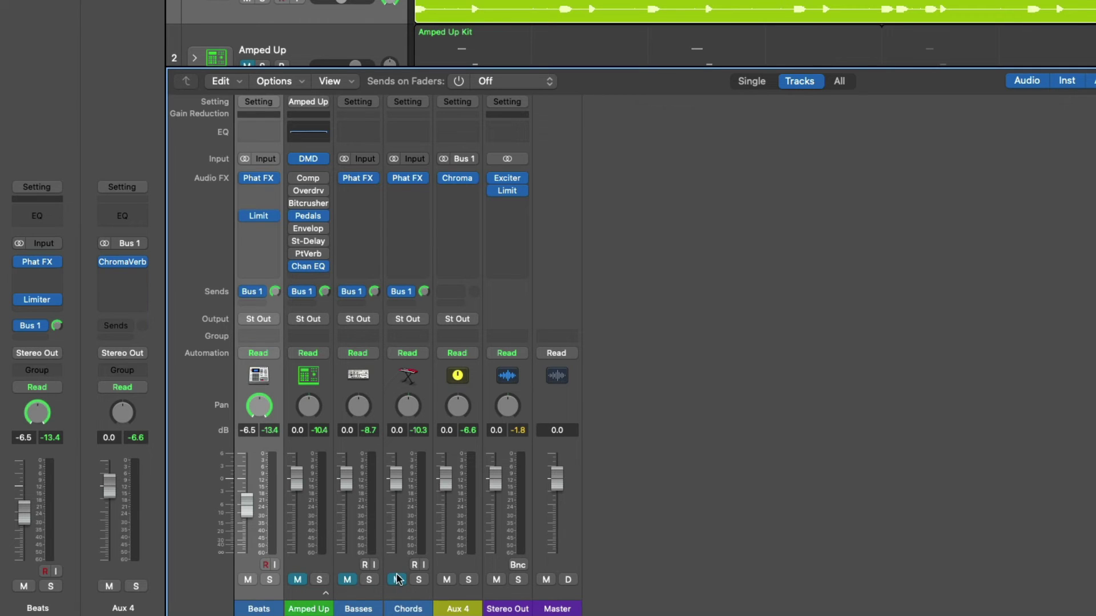
{"action": "left_click", "coordinate": [467, 580]}
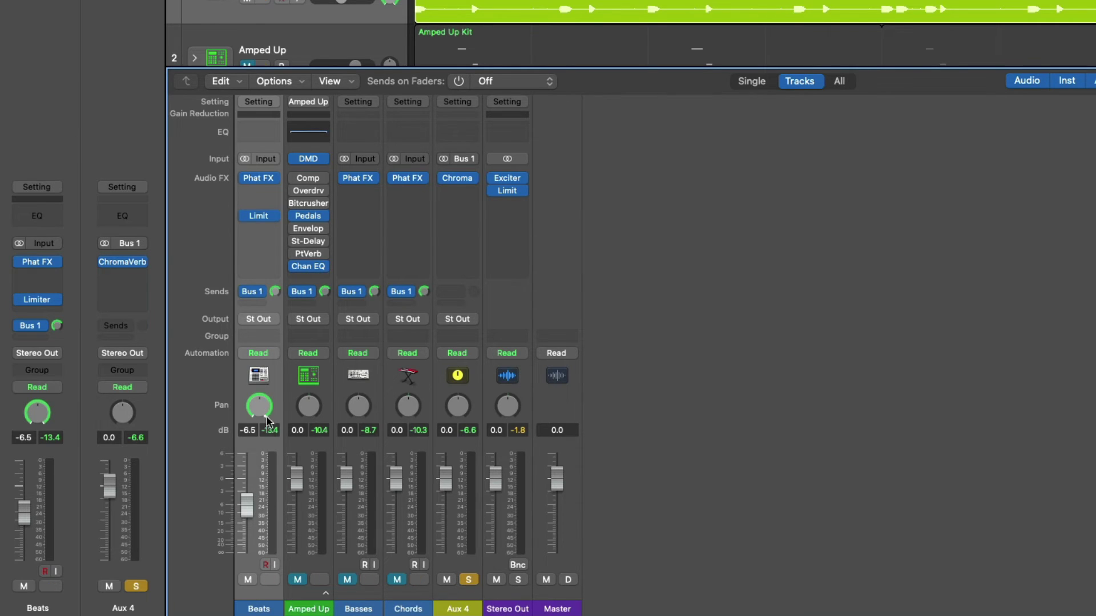
During playback, raise the Beats fader to -4.2 dB, sweep its pan both ways, then centre it.
{"action": "key", "text": "space"}
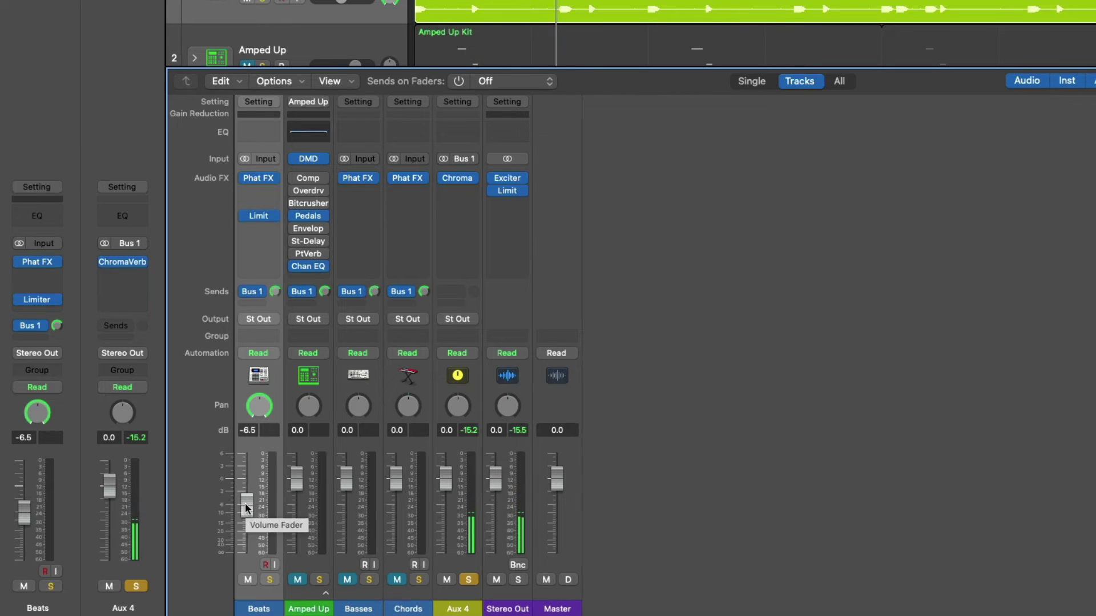
{"action": "mouse_move", "coordinate": [247, 508]}
{"action": "left_mouse_down"}
{"action": "mouse_move", "coordinate": [247, 484]}
{"action": "mouse_move", "coordinate": [247, 531]}
{"action": "mouse_move", "coordinate": [247, 496]}
{"action": "left_mouse_up"}
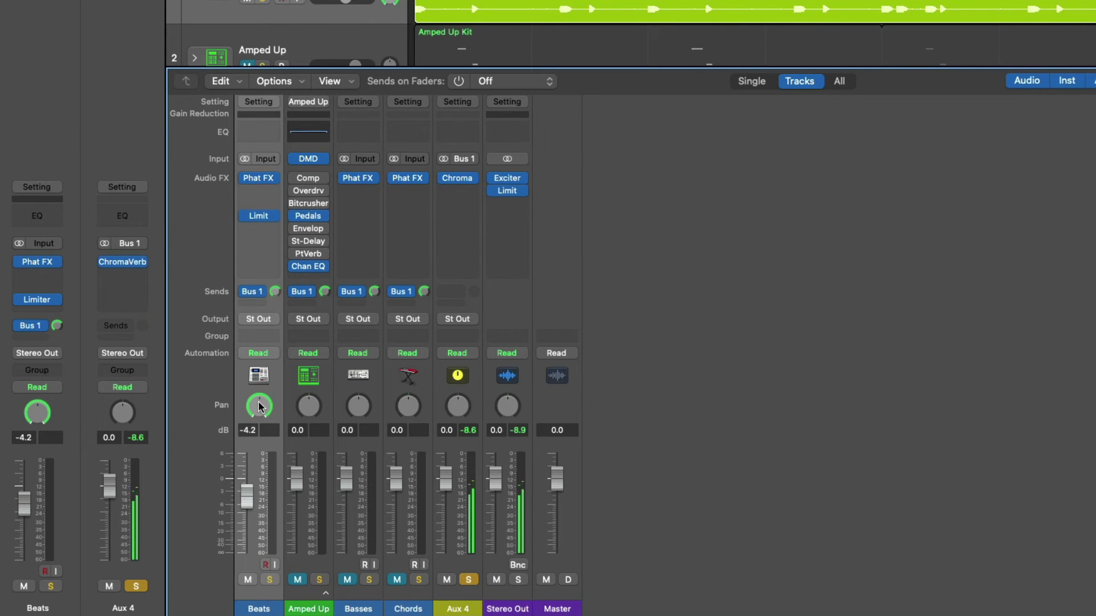
{"action": "left_click_drag", "start_coordinate": [258, 406], "coordinate": [259, 418]}
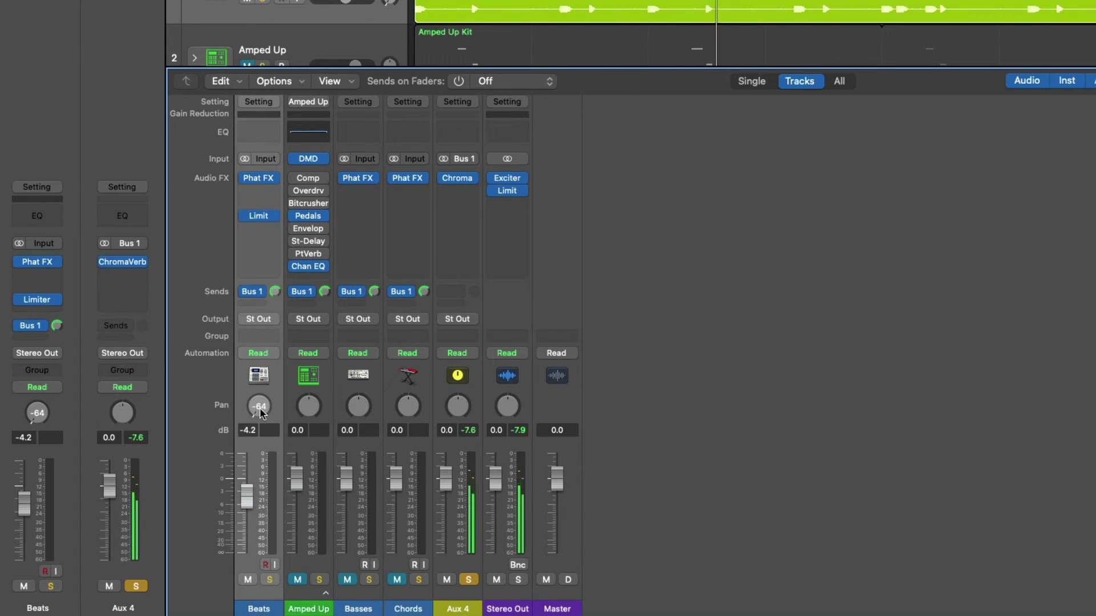
{"action": "left_click_drag", "start_coordinate": [260, 412], "coordinate": [260, 388]}
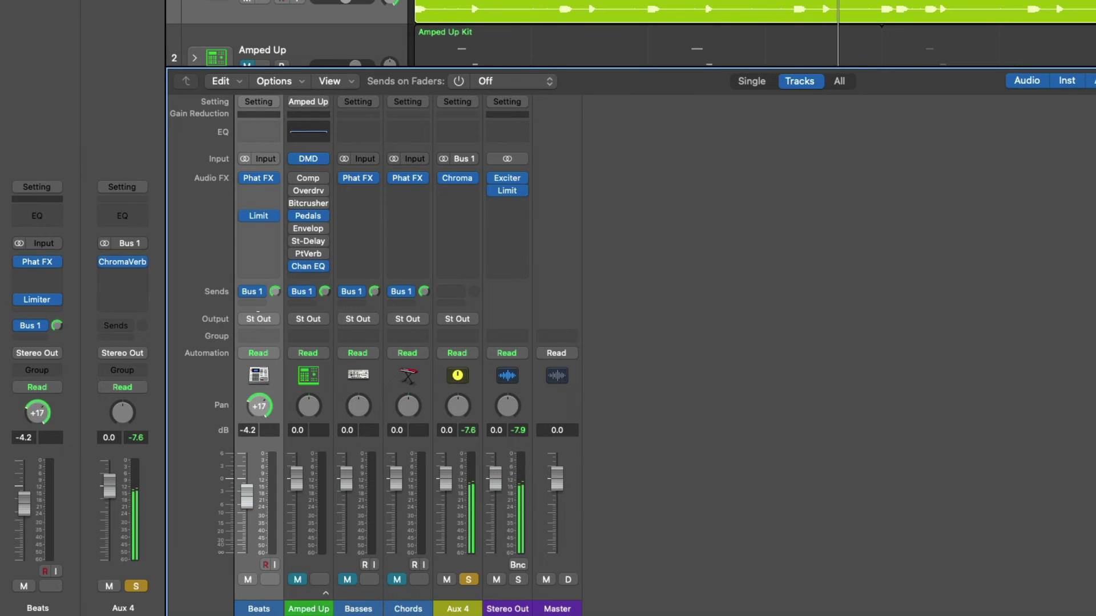
{"action": "left_click_drag", "start_coordinate": [258, 264], "coordinate": [262, 248]}
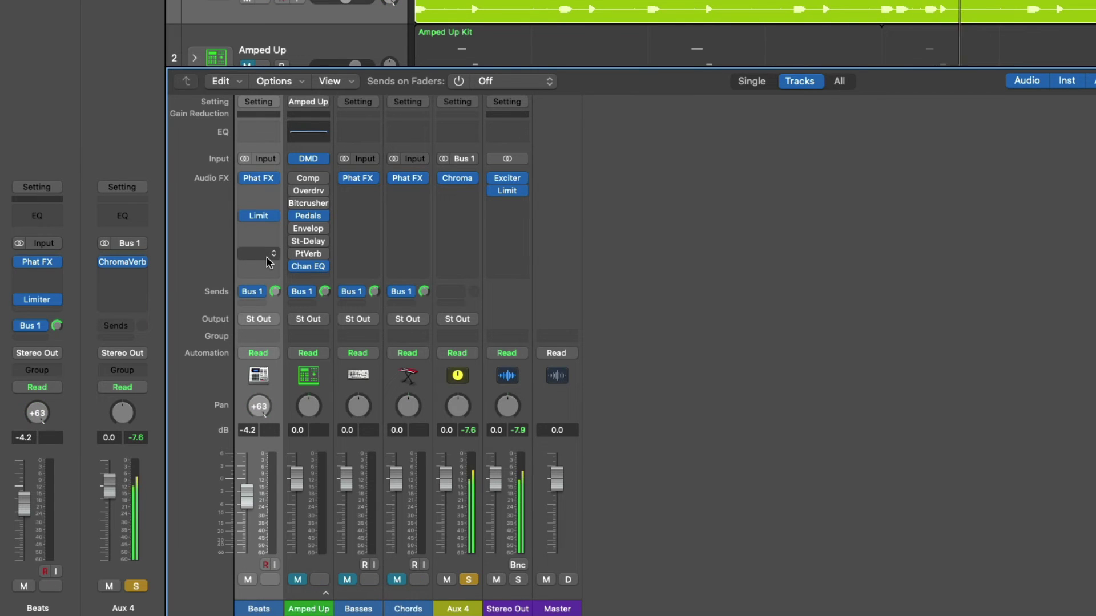
{"action": "left_click", "coordinate": [258, 406], "text": "alt"}
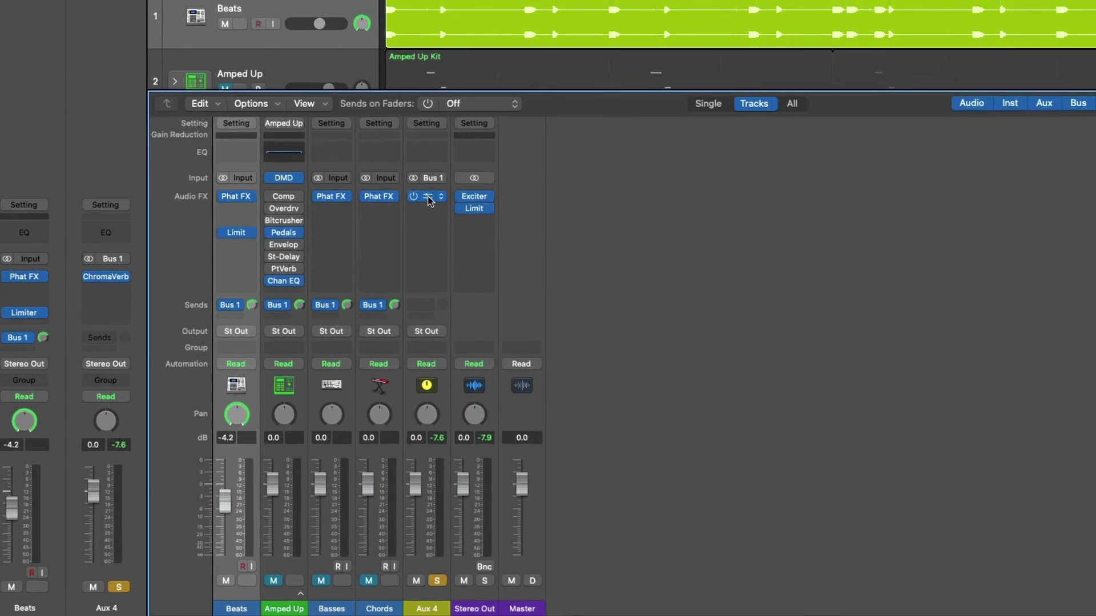
Reload the Small Ambience preset on the Aux 4 ChromaVerb and close its window.
{"action": "left_click", "coordinate": [456, 178]}
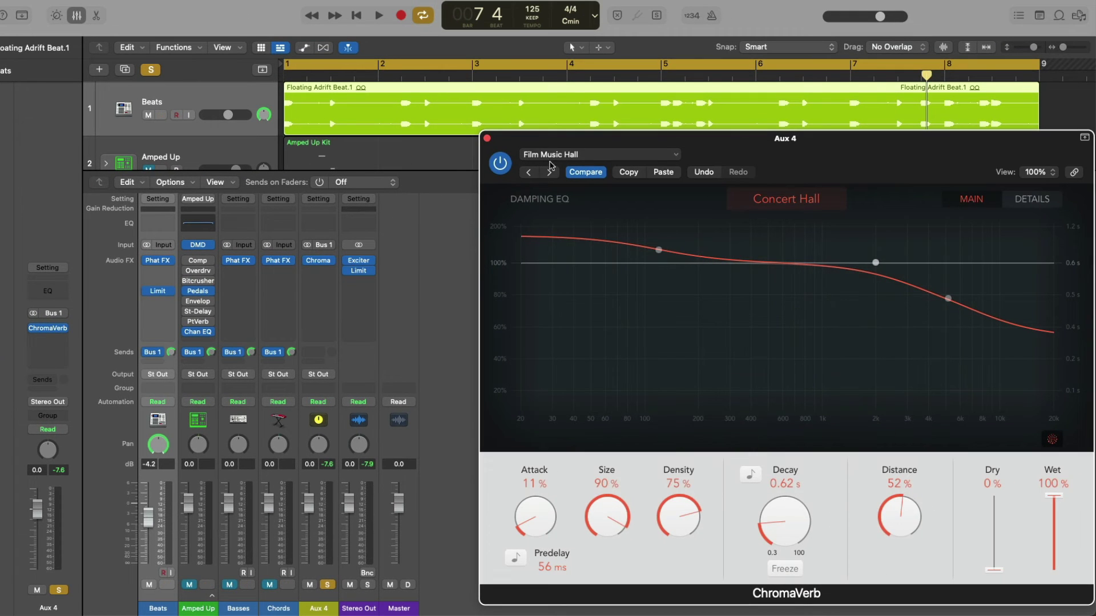
{"action": "left_click", "coordinate": [555, 154]}
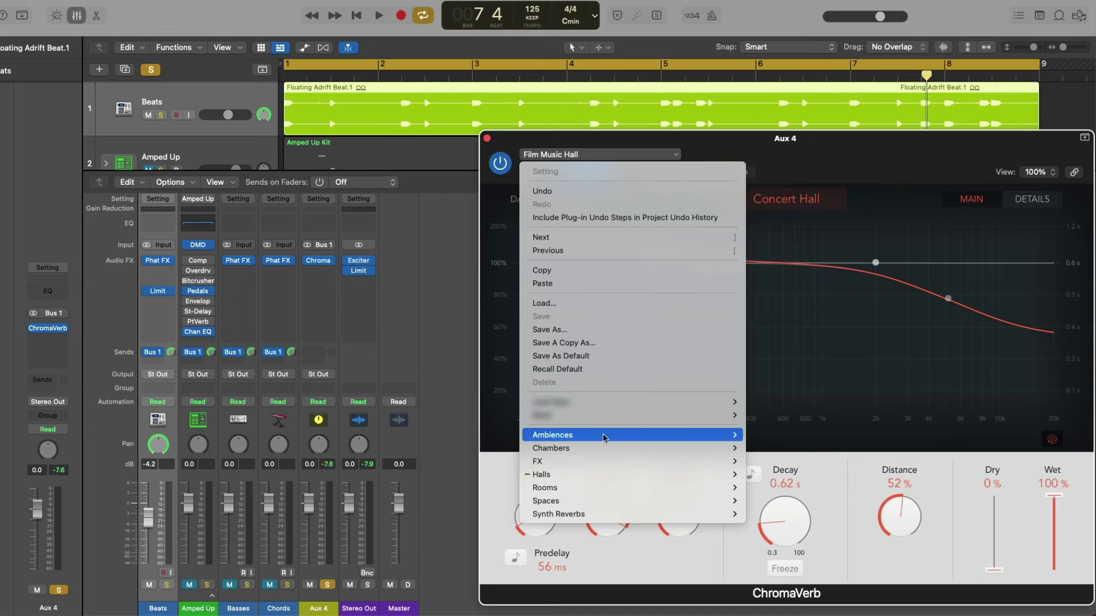
{"action": "mouse_move", "coordinate": [722, 435]}
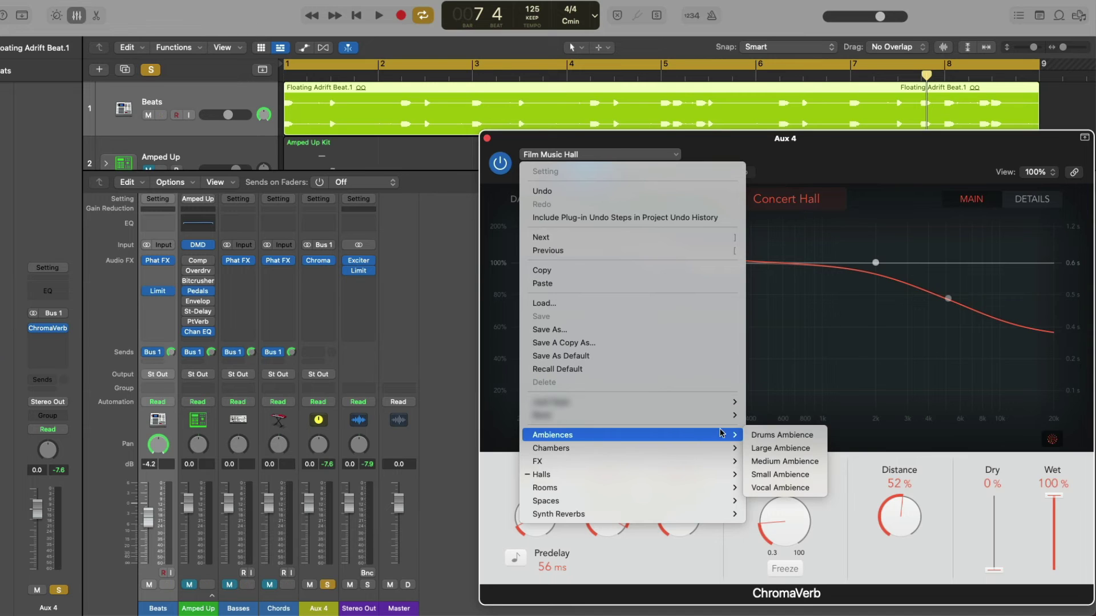
{"action": "left_click", "coordinate": [756, 475]}
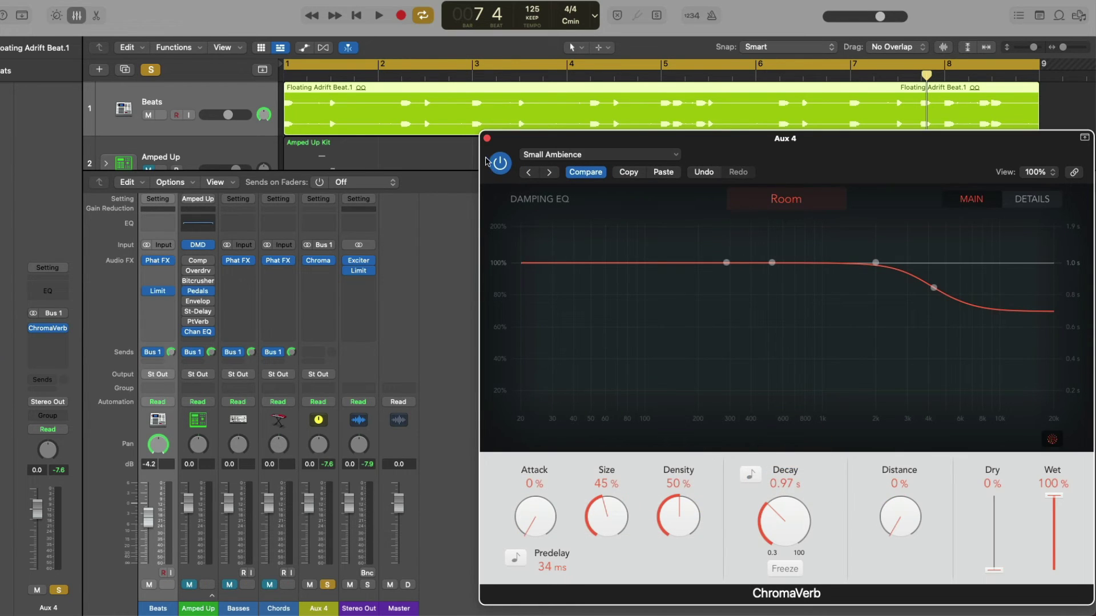
{"action": "left_click", "coordinate": [487, 139]}
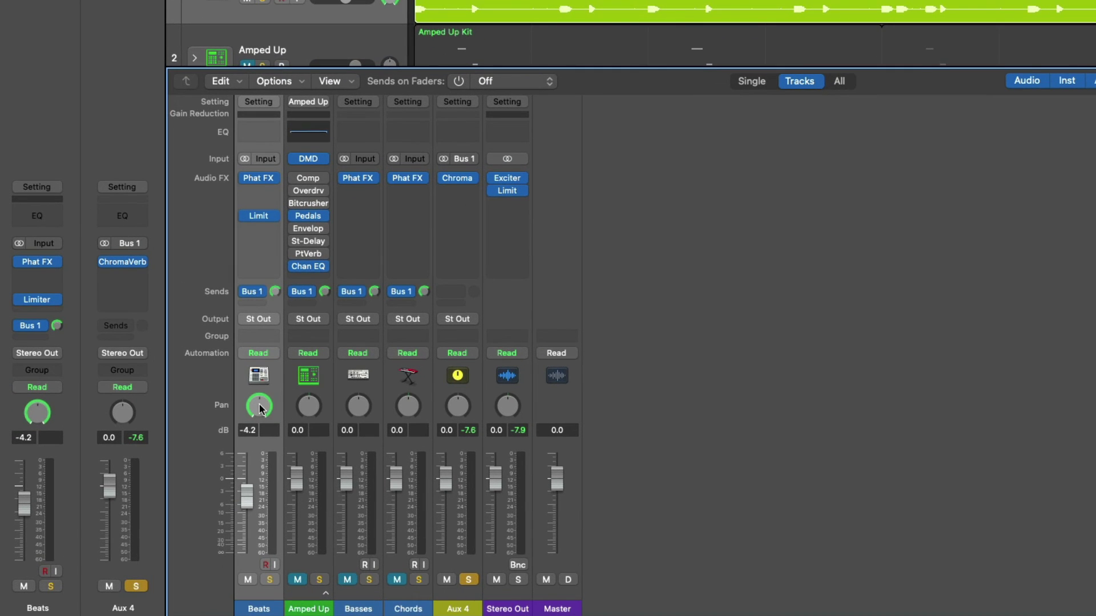
Play the song and sweep the Beats pan left to -59, then fully right.
{"action": "key", "text": "space"}
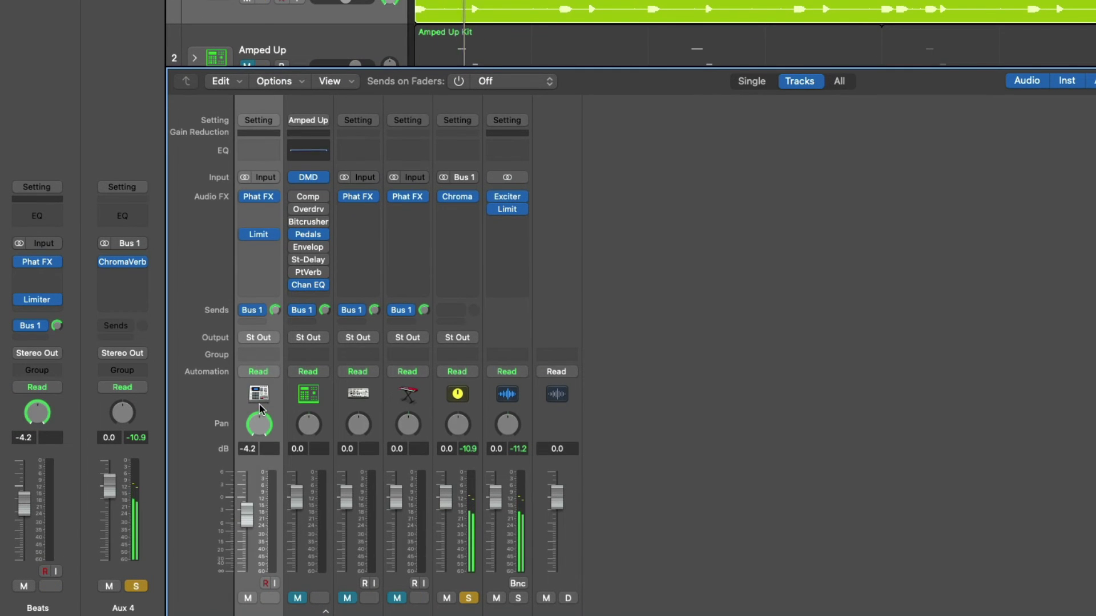
{"action": "left_click_drag", "start_coordinate": [263, 418], "coordinate": [256, 474]}
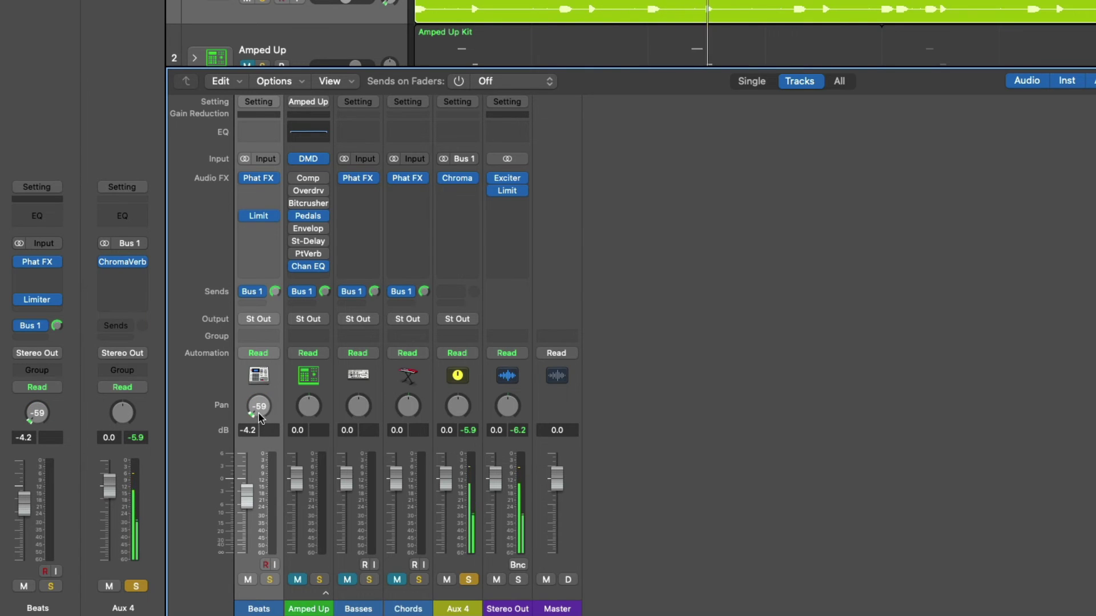
{"action": "left_click_drag", "start_coordinate": [259, 412], "coordinate": [251, 269]}
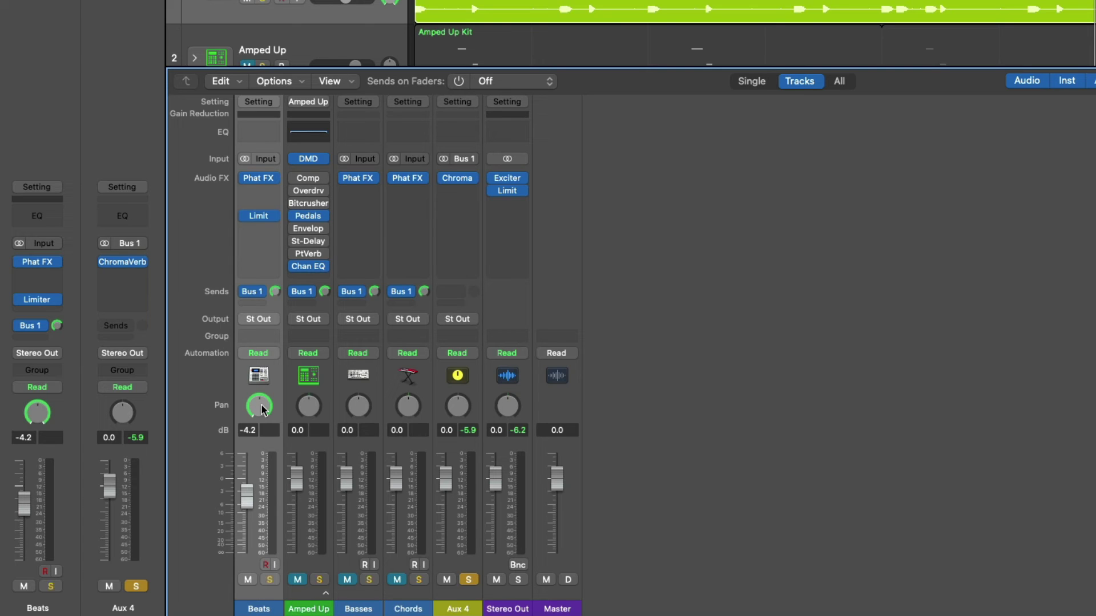
Switch the Beats Bus 1 send to Post Fader, then test it by moving the Beats fader and pan.
{"action": "left_click", "coordinate": [257, 291]}
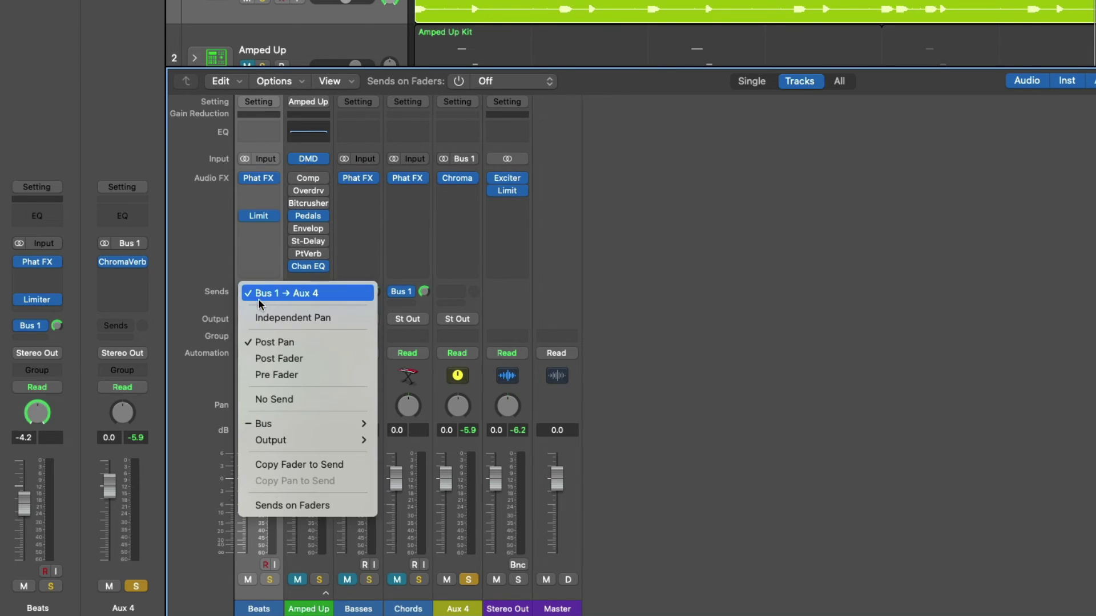
{"action": "left_click", "coordinate": [315, 358]}
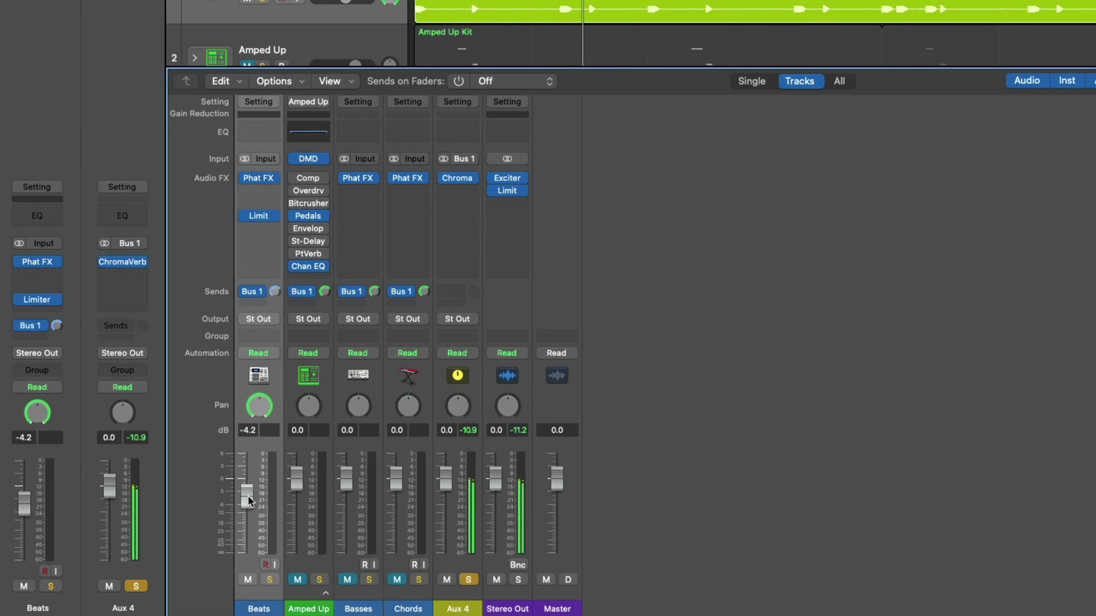
{"action": "left_click_drag", "start_coordinate": [247, 495], "coordinate": [248, 460]}
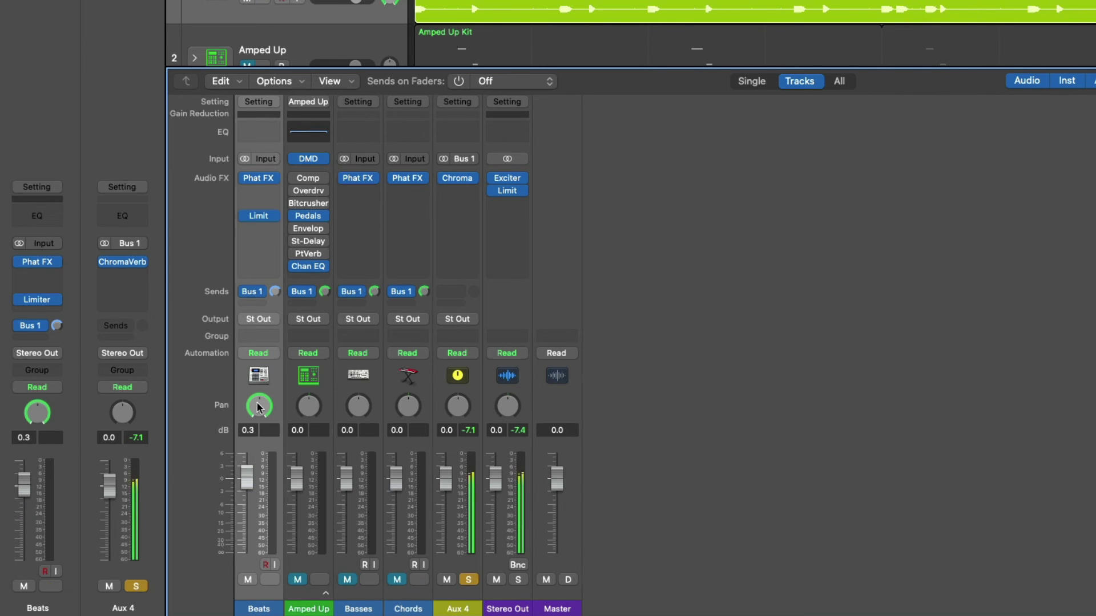
{"action": "left_click_drag", "start_coordinate": [258, 407], "coordinate": [258, 369]}
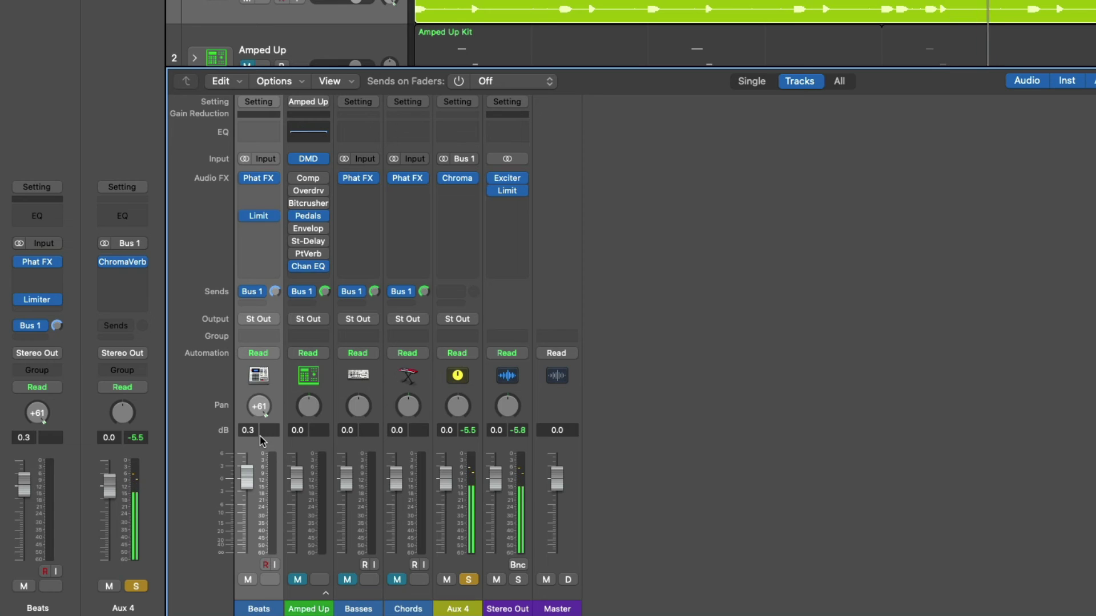
{"action": "left_click_drag", "start_coordinate": [264, 439], "coordinate": [264, 413]}
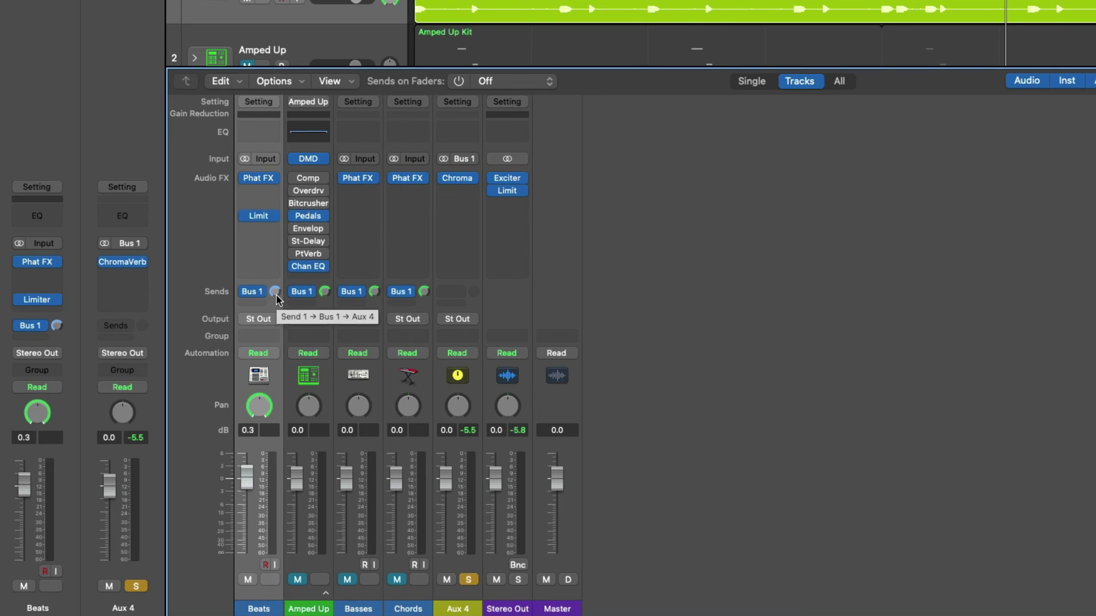
Switch the Beats send to Pre Fader and test it during playback with fader and pan moves.
{"action": "left_click", "coordinate": [258, 294]}
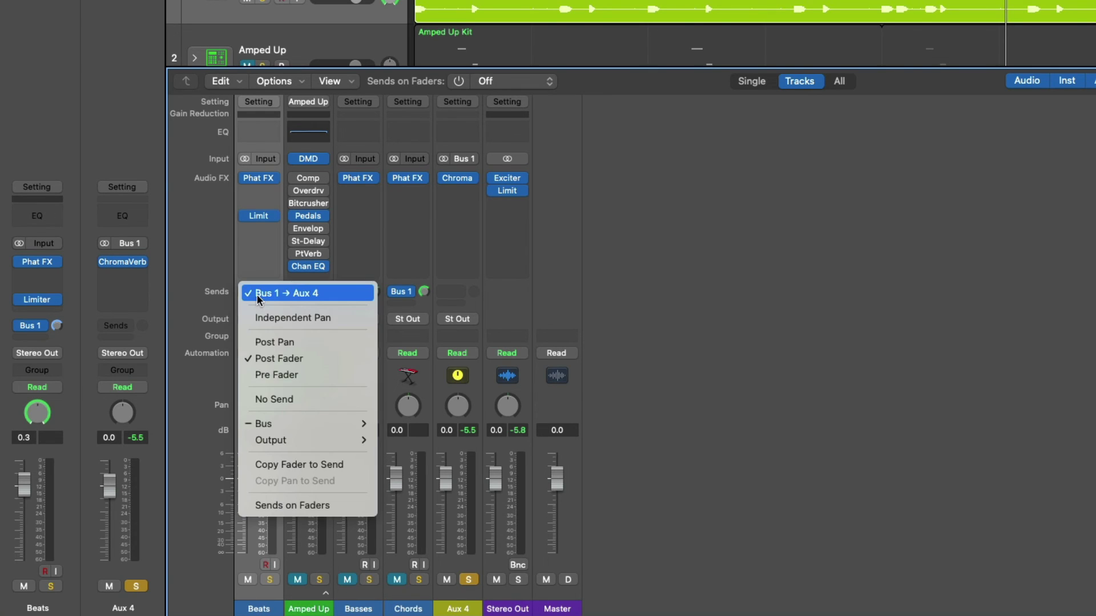
{"action": "left_click", "coordinate": [315, 377]}
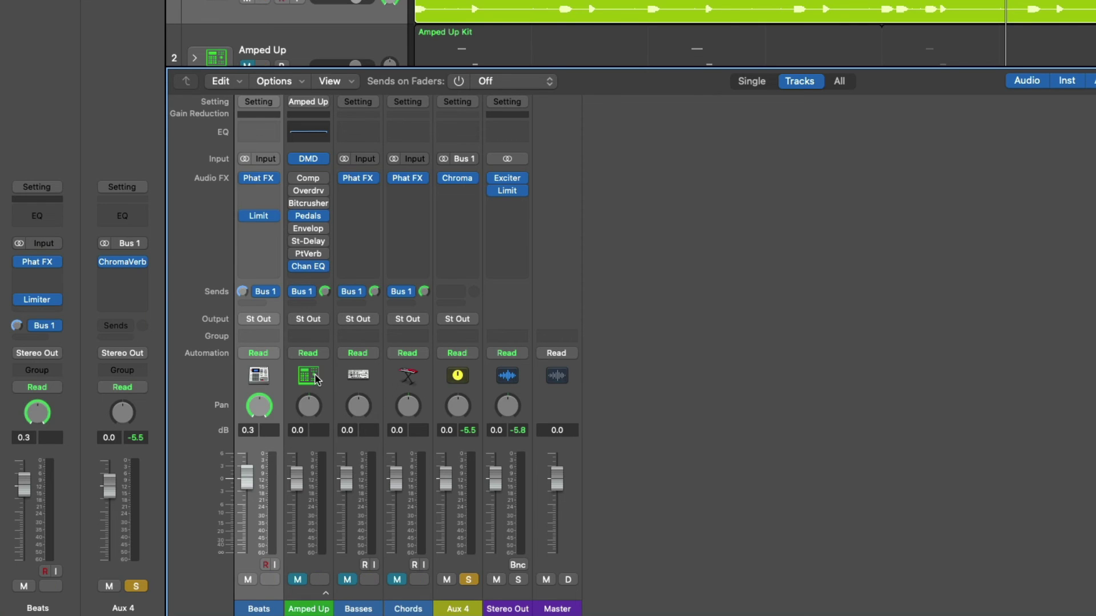
{"action": "key", "text": "space"}
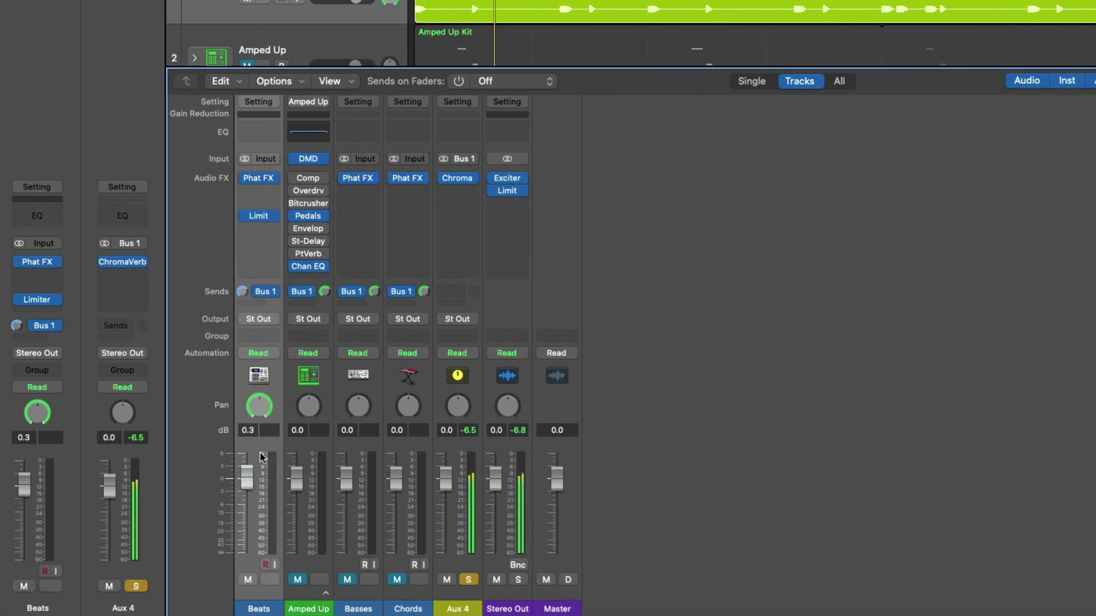
{"action": "left_click_drag", "start_coordinate": [249, 471], "coordinate": [251, 546]}
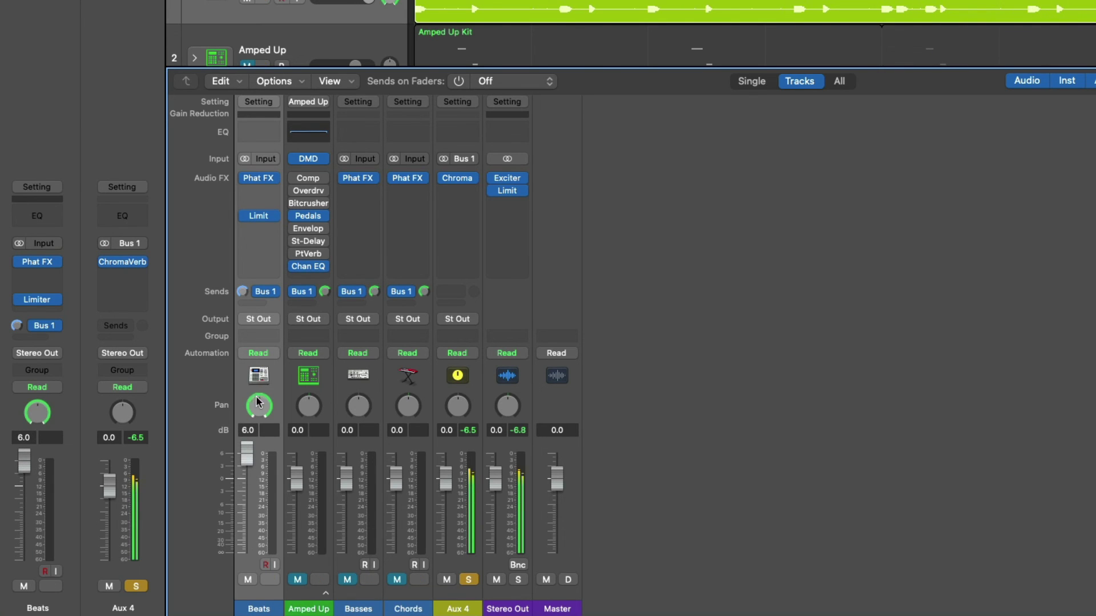
{"action": "left_click_drag", "start_coordinate": [258, 403], "coordinate": [258, 439]}
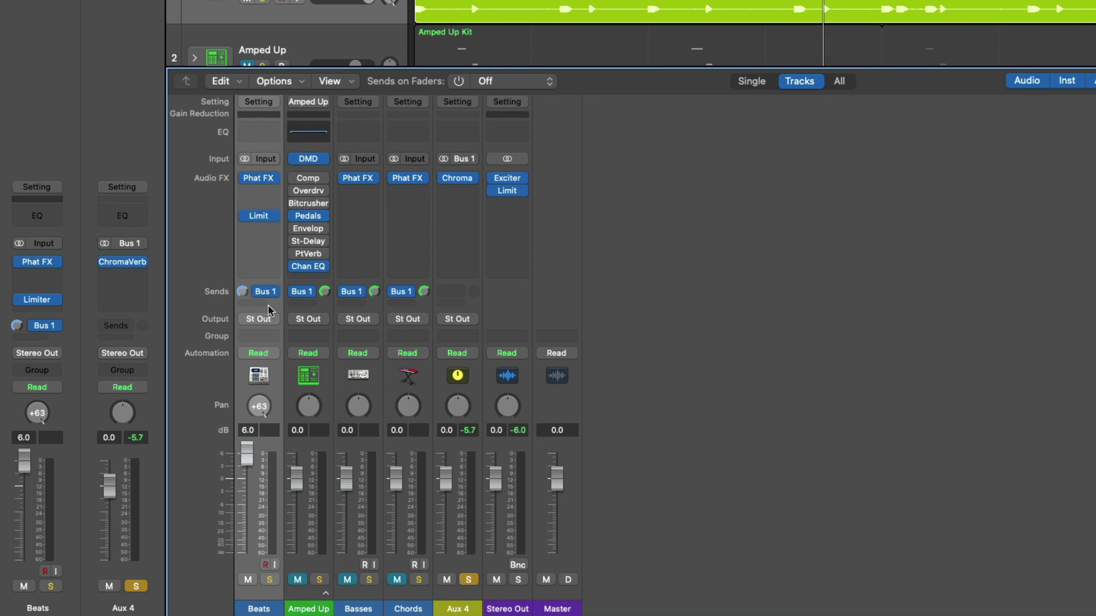
Unmute Amped Up, Basses and Chords, and reset the Beats fader to 0.0 dB with pan centred.
{"action": "mouse_move", "coordinate": [255, 297]}
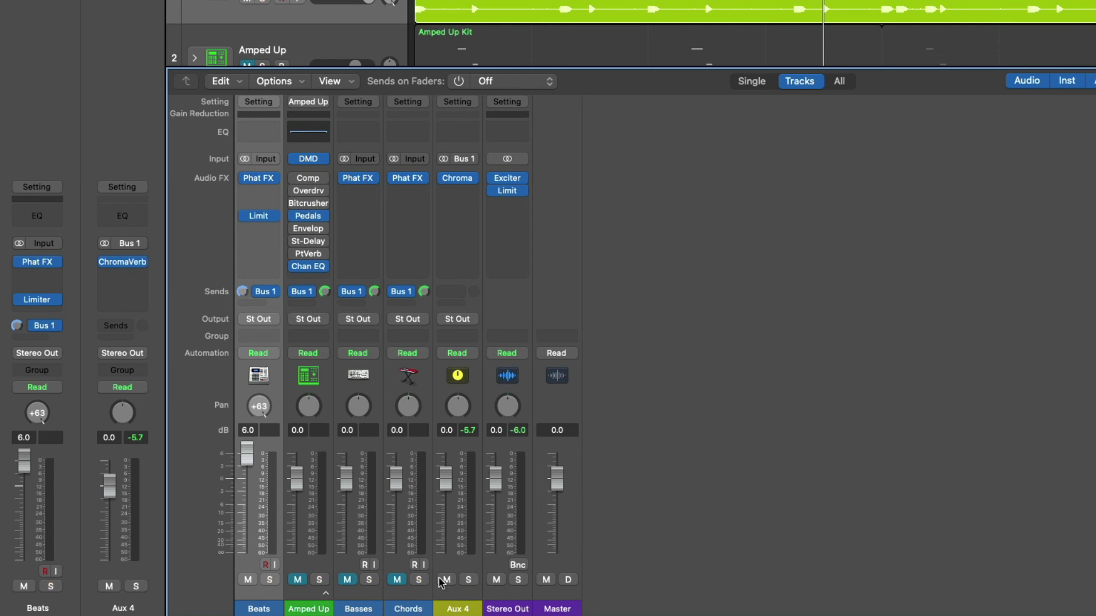
{"action": "left_click_drag", "start_coordinate": [397, 581], "coordinate": [297, 580]}
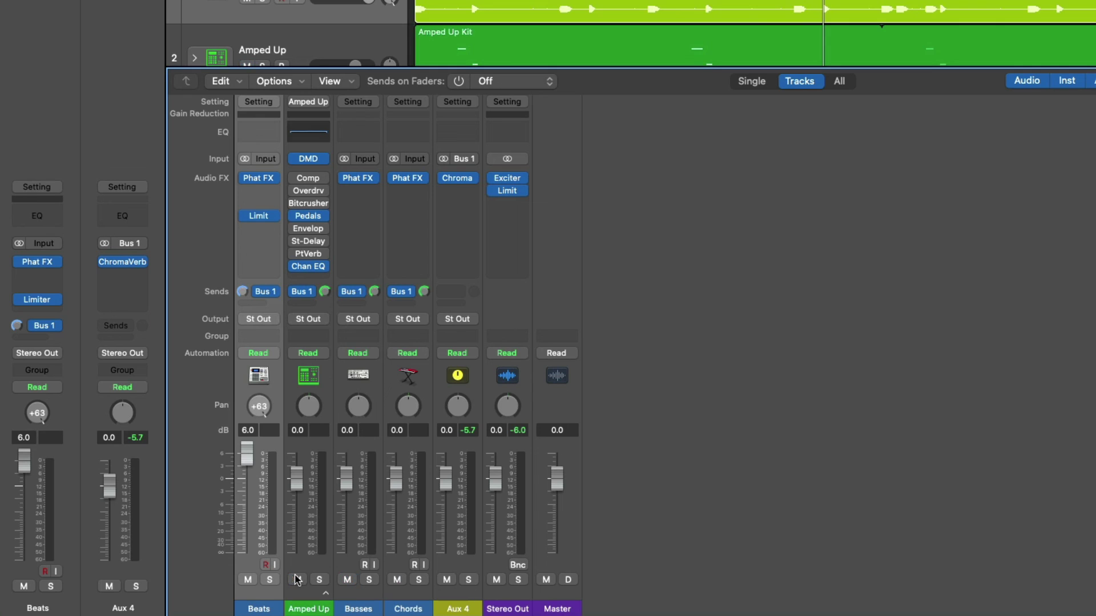
{"action": "left_click", "coordinate": [247, 461], "text": "alt"}
{"action": "left_click", "coordinate": [256, 409], "text": "alt"}
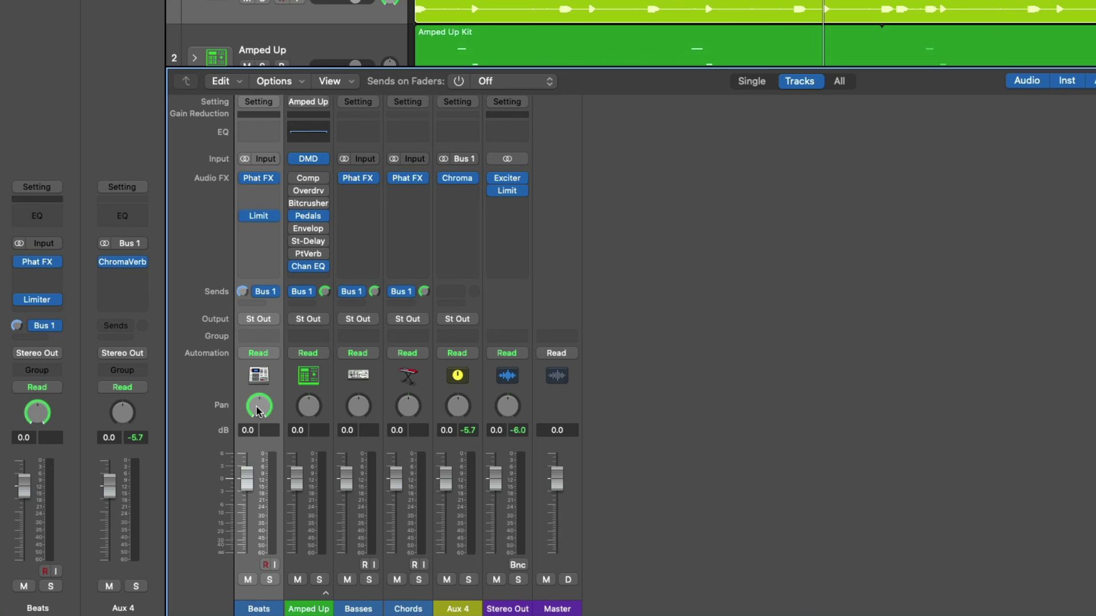
Set the Beats send to Post Pan, and the Amped Up send to Post Fader with Stereo Pan.
{"action": "left_click", "coordinate": [272, 294]}
{"action": "left_click", "coordinate": [272, 341]}
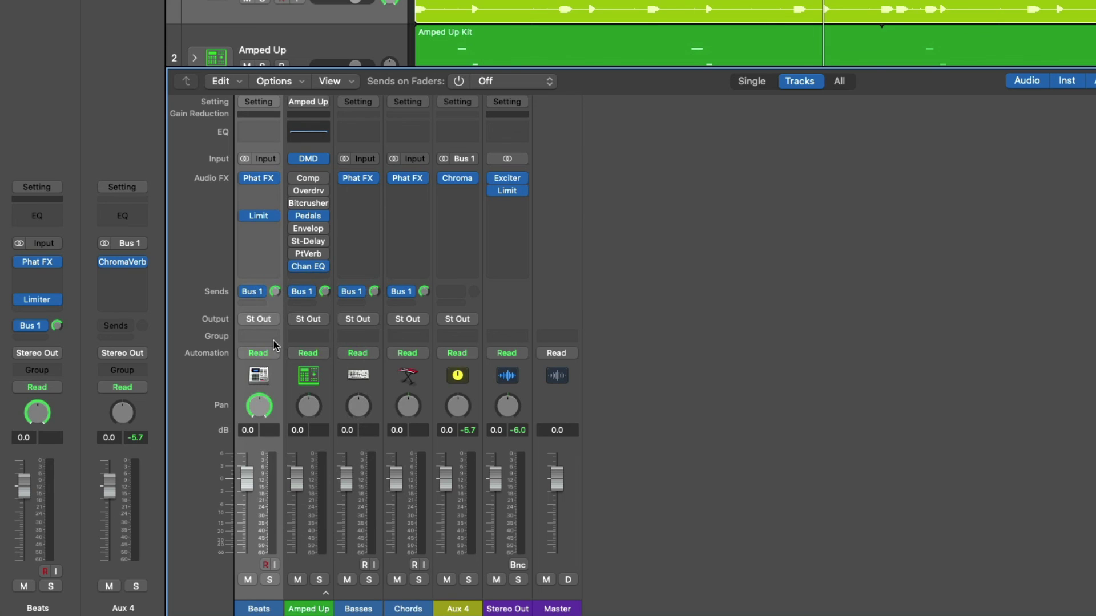
{"action": "left_click", "coordinate": [309, 291]}
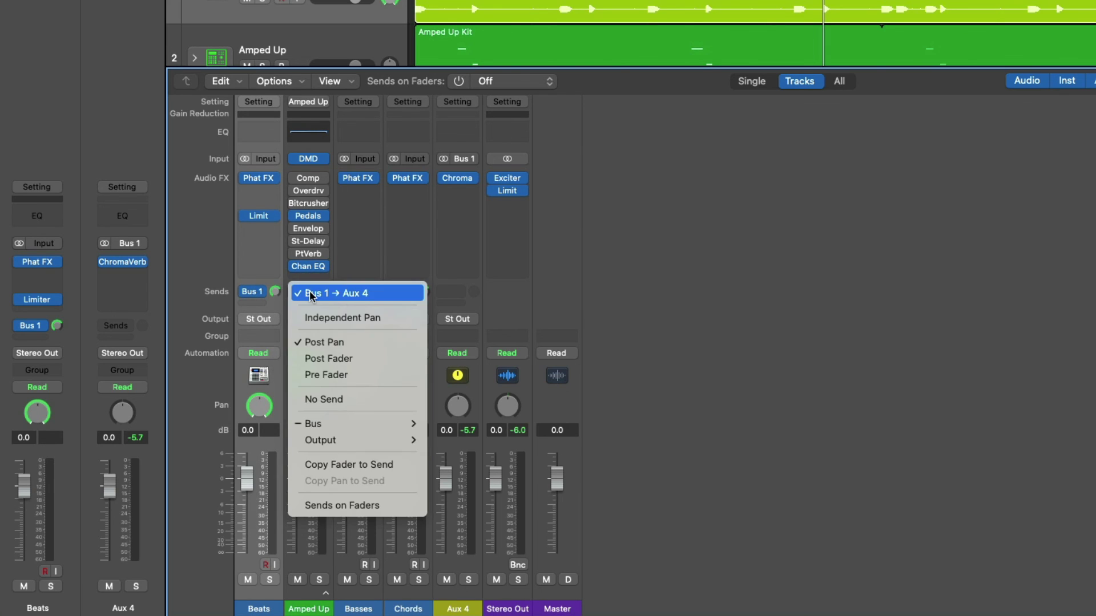
{"action": "left_click", "coordinate": [312, 358]}
{"action": "right_click", "coordinate": [305, 409]}
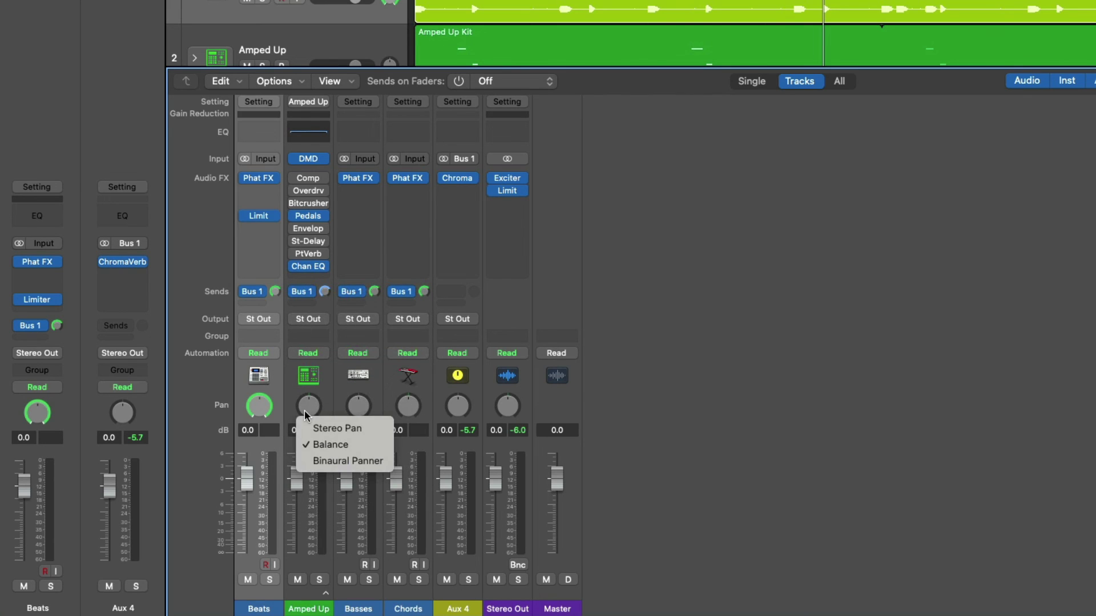
{"action": "left_click", "coordinate": [320, 429]}
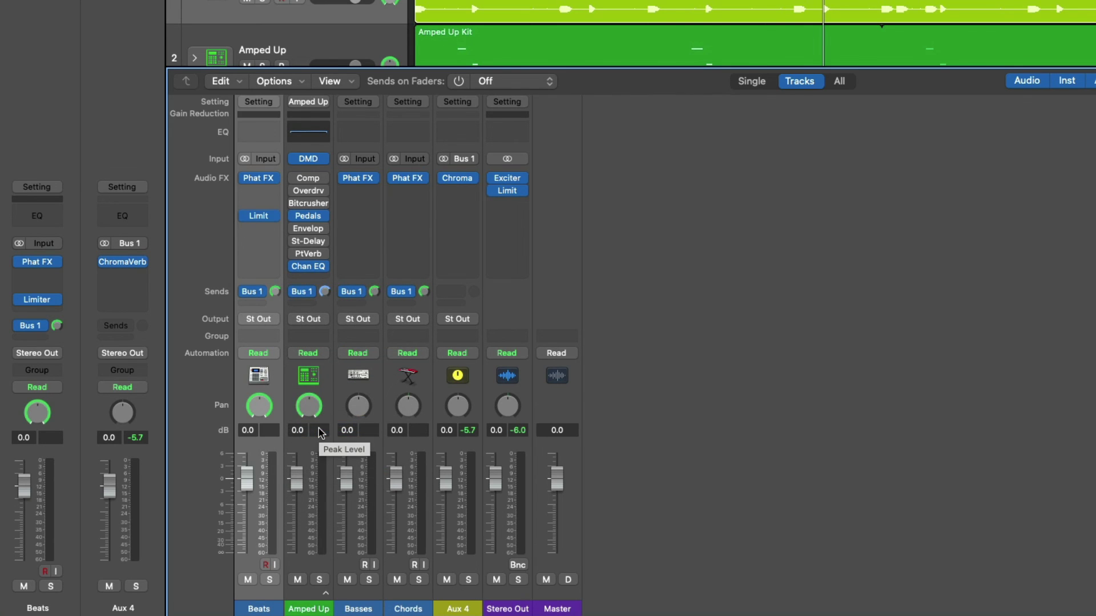
Set the Basses and Chords sends to Pre Fader and start playback.
{"action": "left_click", "coordinate": [358, 292]}
{"action": "left_click", "coordinate": [360, 374]}
{"action": "left_click", "coordinate": [410, 293]}
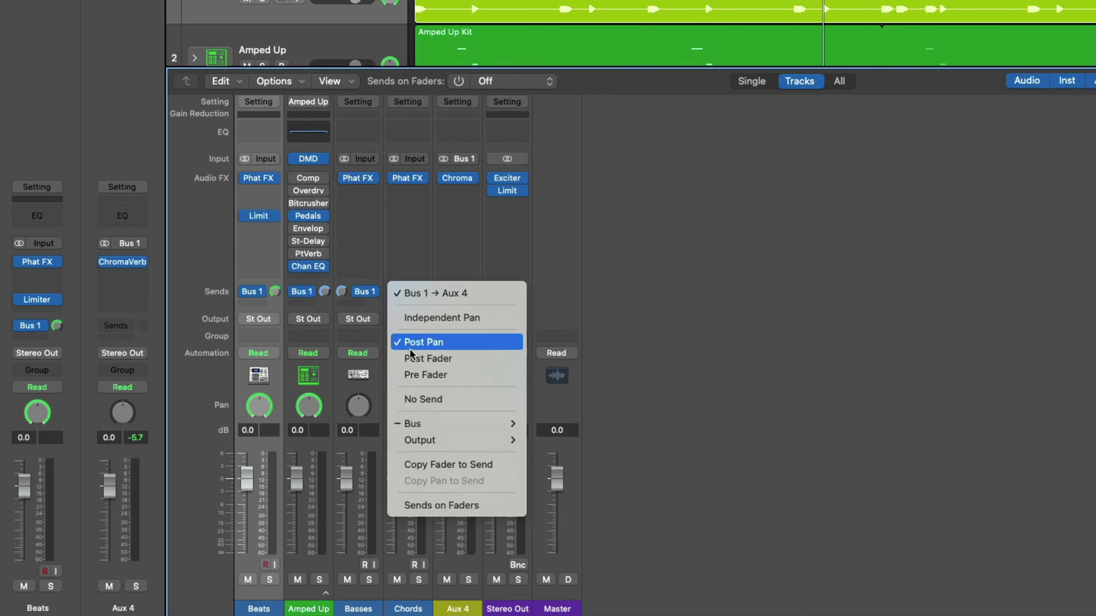
{"action": "left_click", "coordinate": [410, 375]}
{"action": "key", "text": "space"}
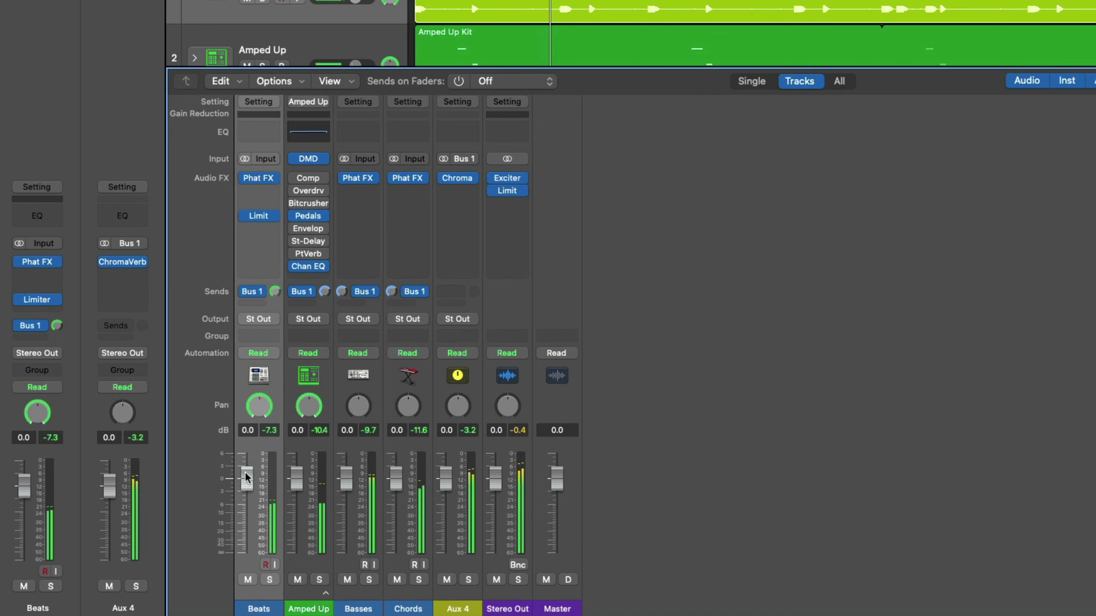
Test the send modes by lowering the Beats, Basses and Chords faders and panning Amped Up to -51.
{"action": "left_click_drag", "start_coordinate": [246, 476], "coordinate": [246, 513]}
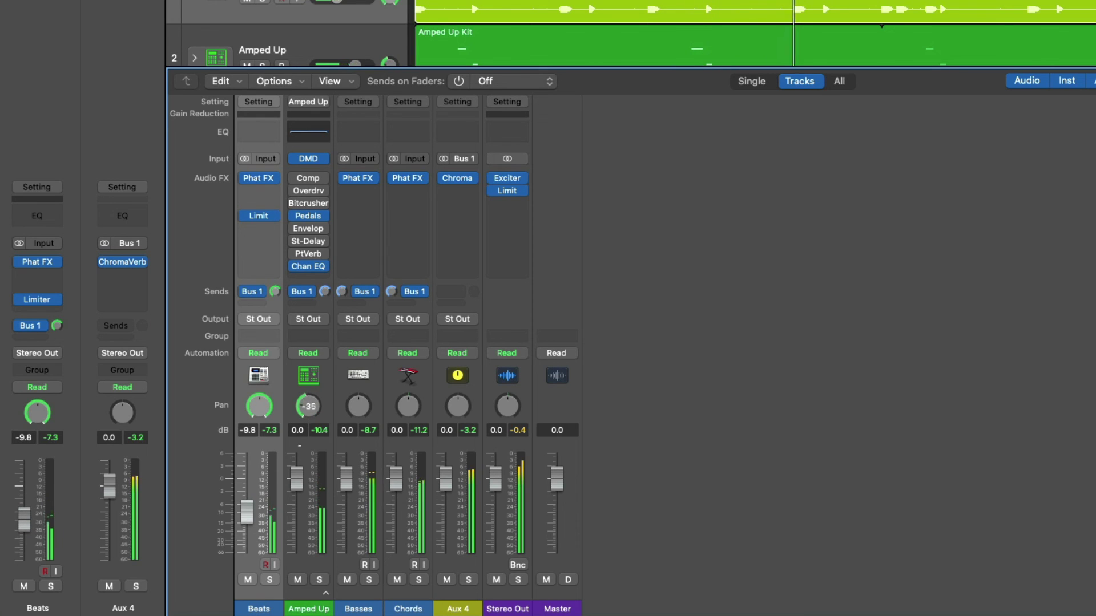
{"action": "left_click_drag", "start_coordinate": [308, 406], "coordinate": [308, 425]}
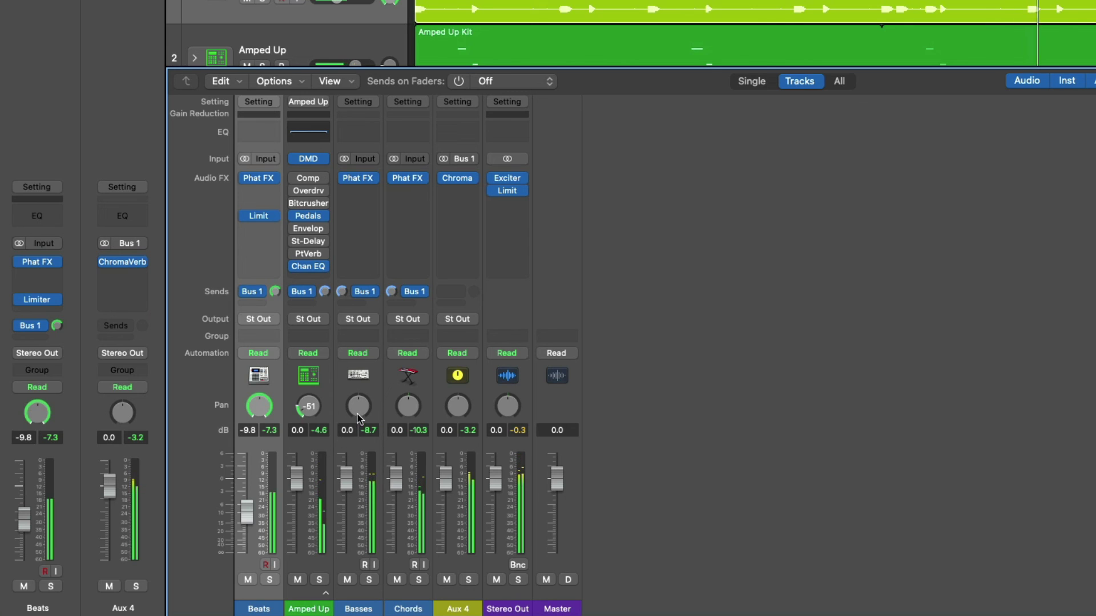
{"action": "left_click_drag", "start_coordinate": [346, 478], "coordinate": [346, 552]}
{"action": "left_click_drag", "start_coordinate": [396, 478], "coordinate": [395, 562]}
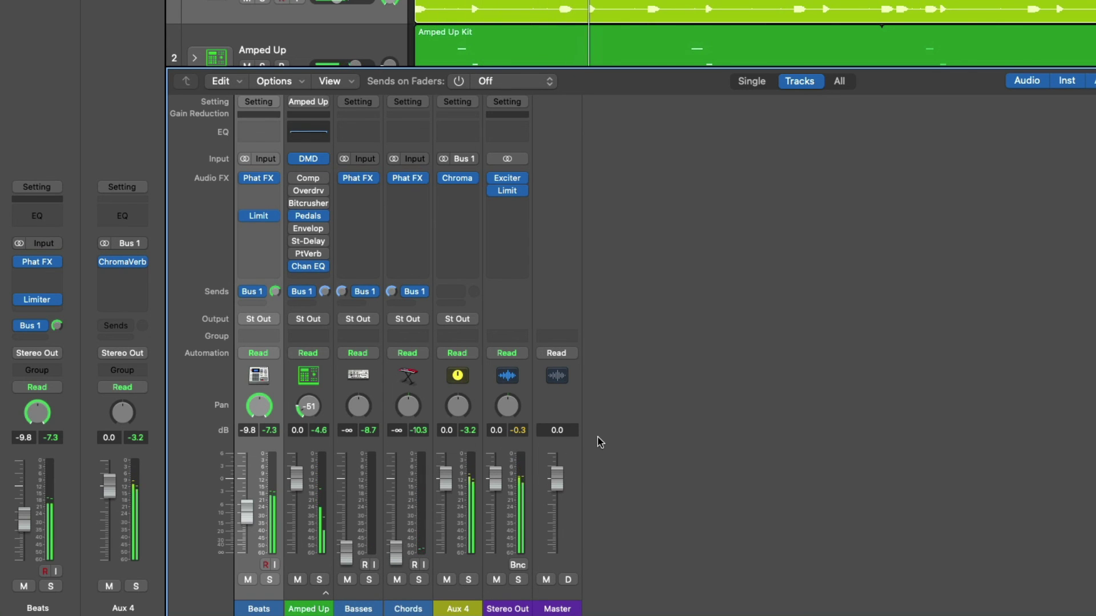
Reset the Chords, Basses and Beats faders to 0.0 dB and recentre Amped Up's pan.
{"action": "left_click", "coordinate": [396, 552], "text": "alt"}
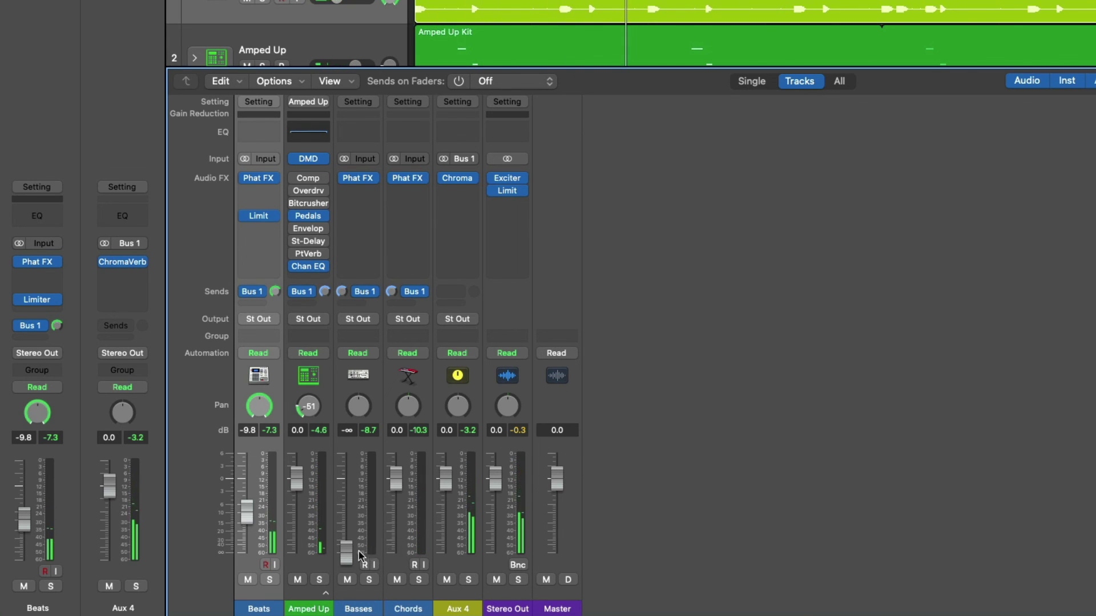
{"action": "left_click", "coordinate": [346, 551], "text": "alt"}
{"action": "left_click", "coordinate": [250, 508], "text": "alt"}
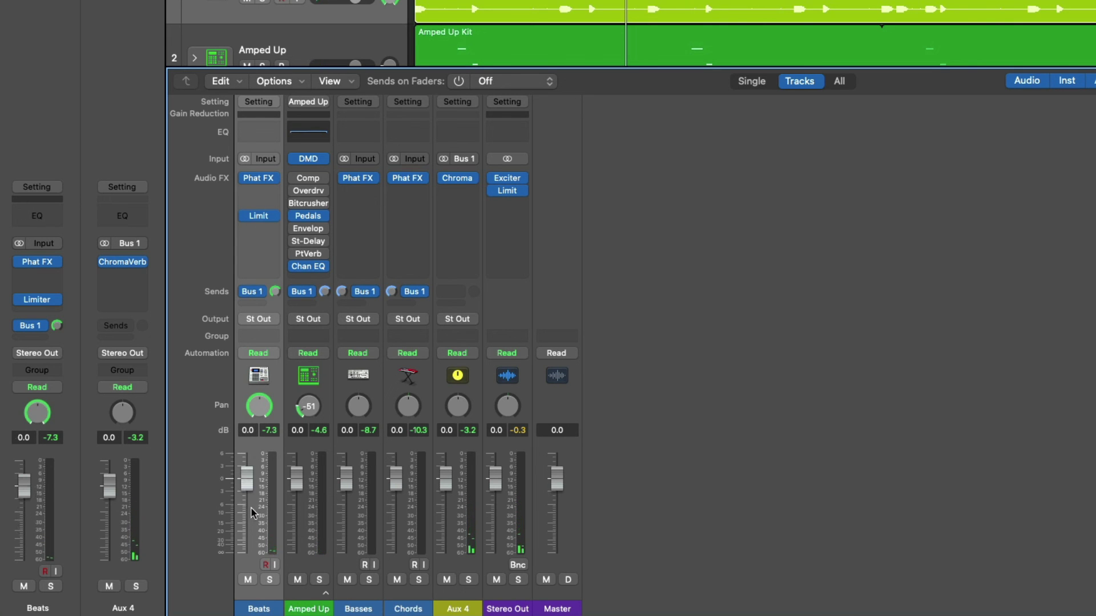
{"action": "left_click", "coordinate": [310, 407], "text": "alt"}
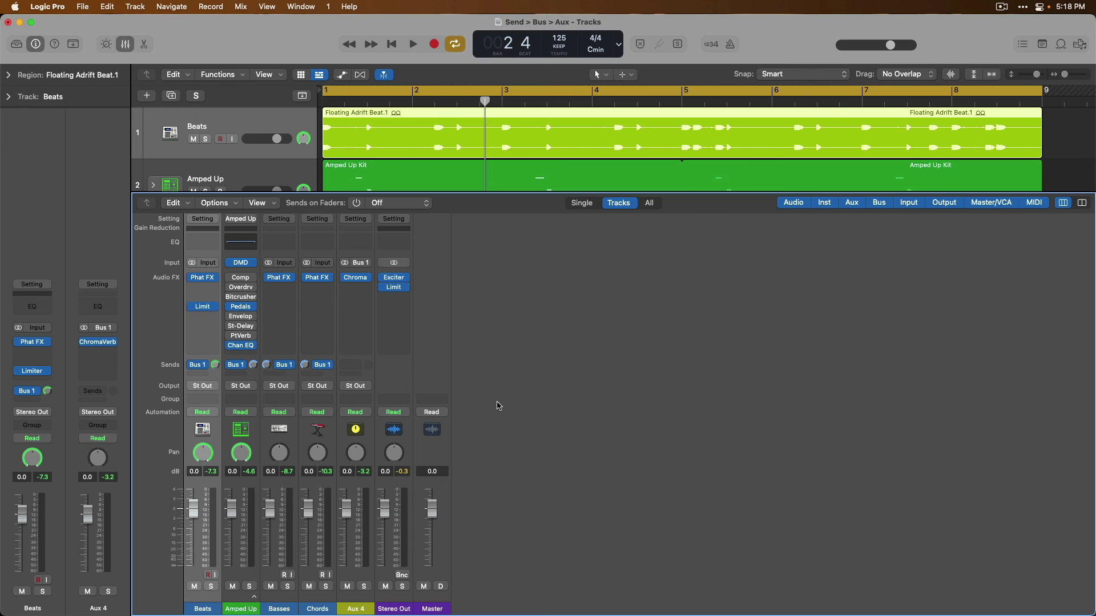